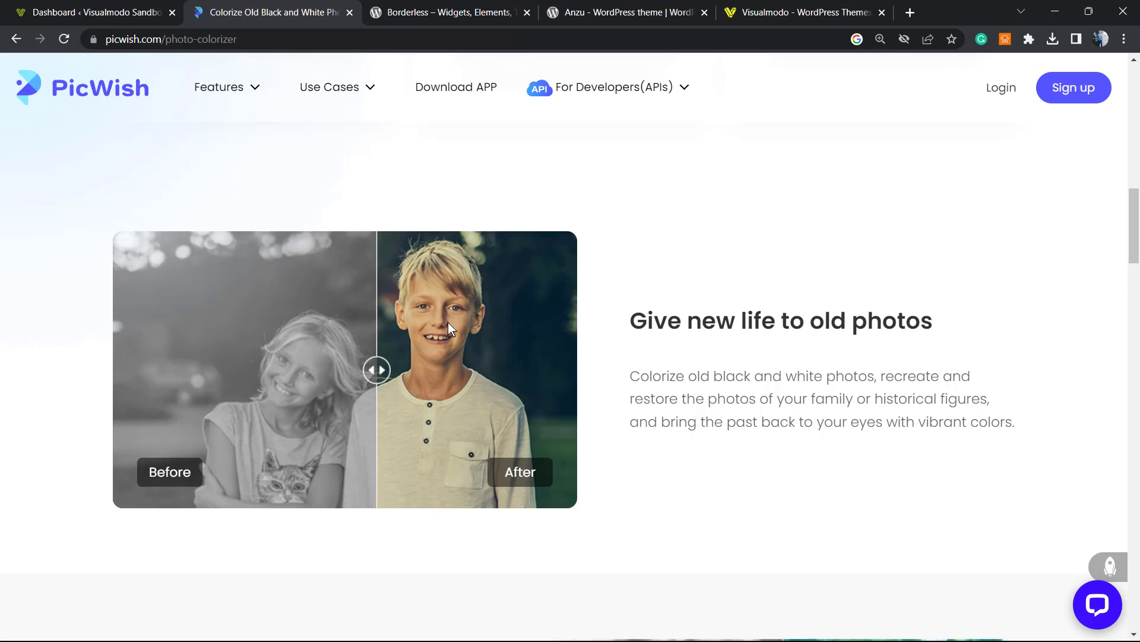
Step: Switch from the PicWish colorizer example to the Visualmodo Sandbox dashboard tab
click(84, 4)
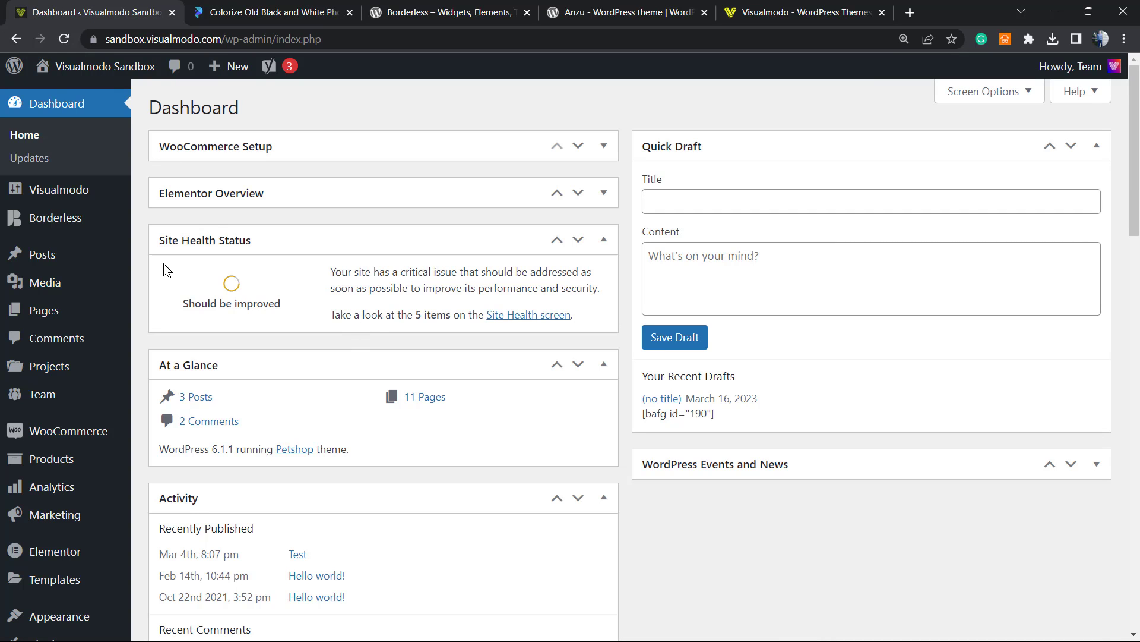
Step: Search the plugin directory for 'Ultimate Before After Image Slider & Gallery'
scroll(235, 307, down, 2)
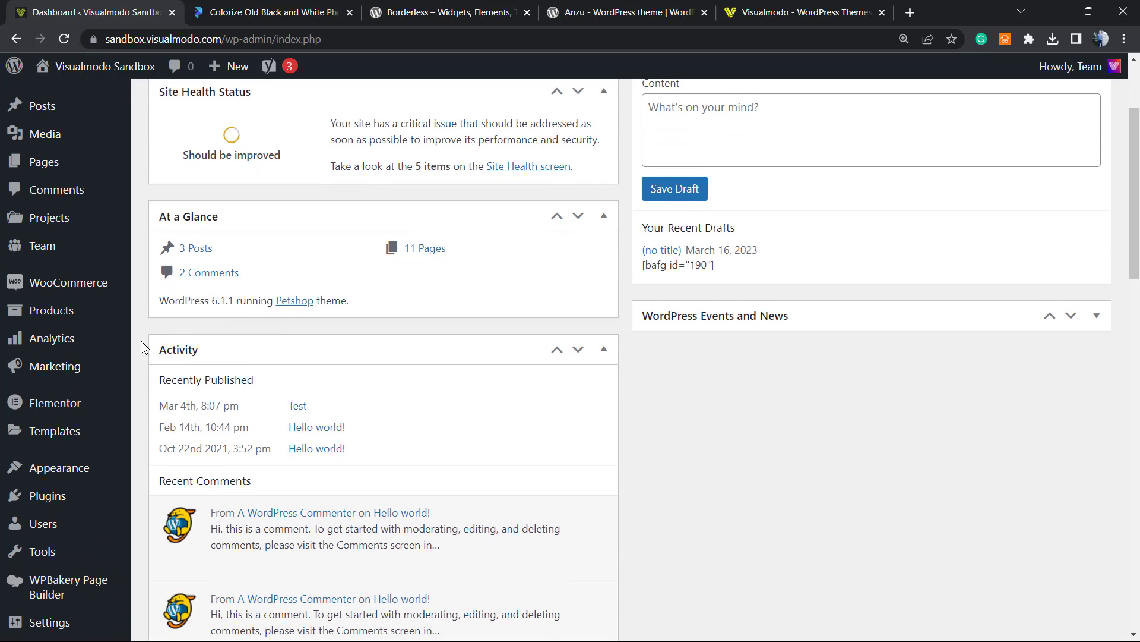
mouse_move(77, 502)
click(168, 521)
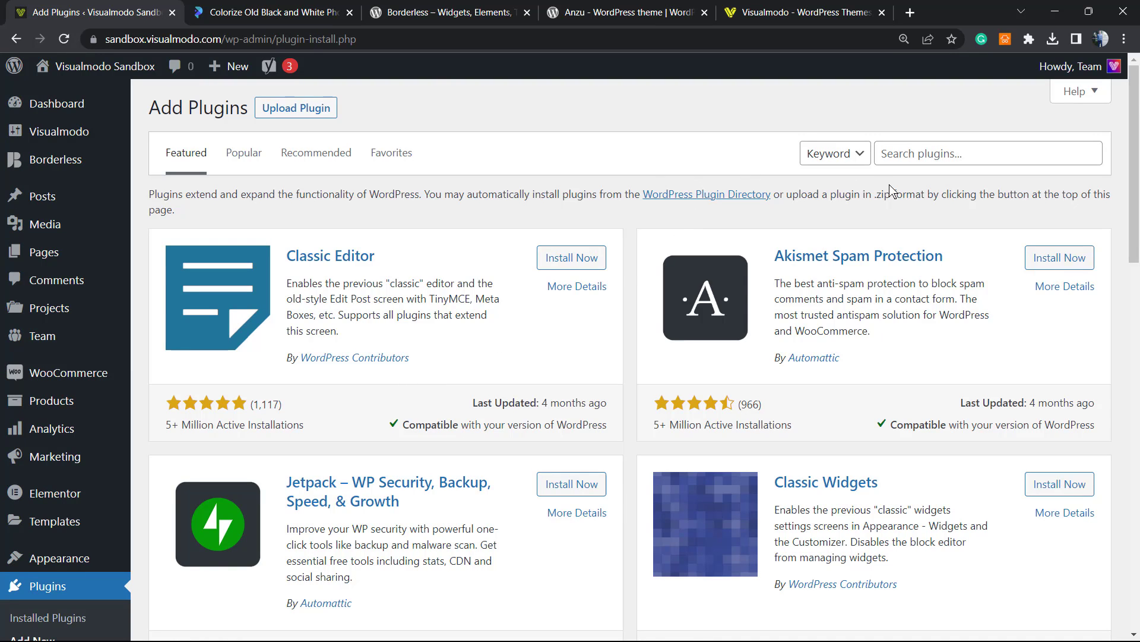
click(928, 153)
text(Ultimate Before After Image Slider & Gallery)
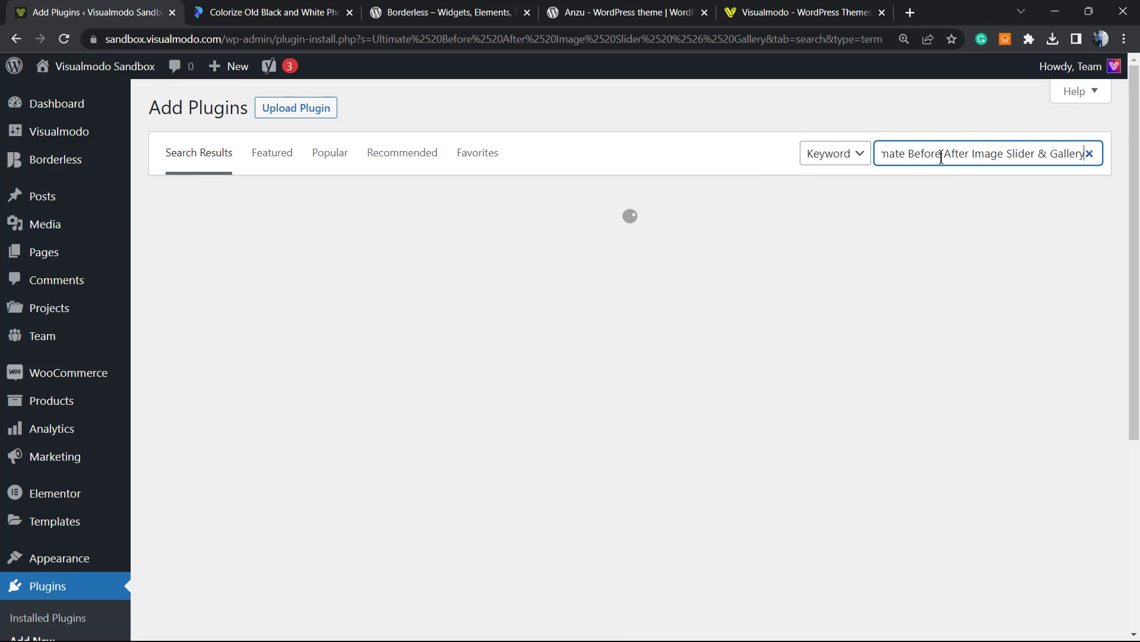
drag(942, 153, 842, 155)
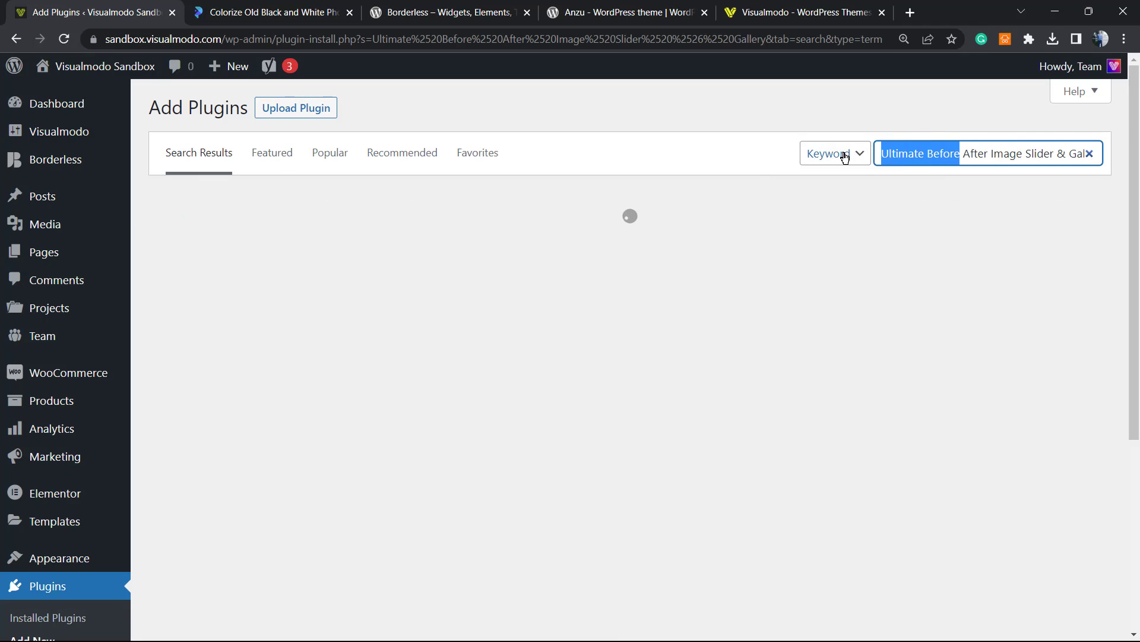
click(910, 153)
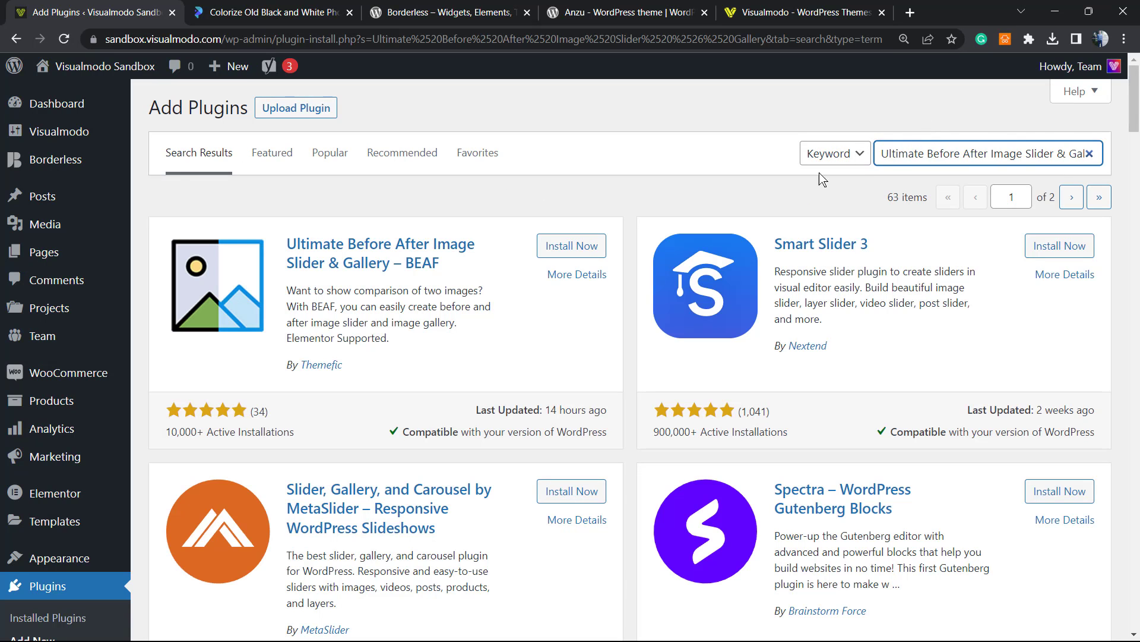
drag(428, 262, 391, 279)
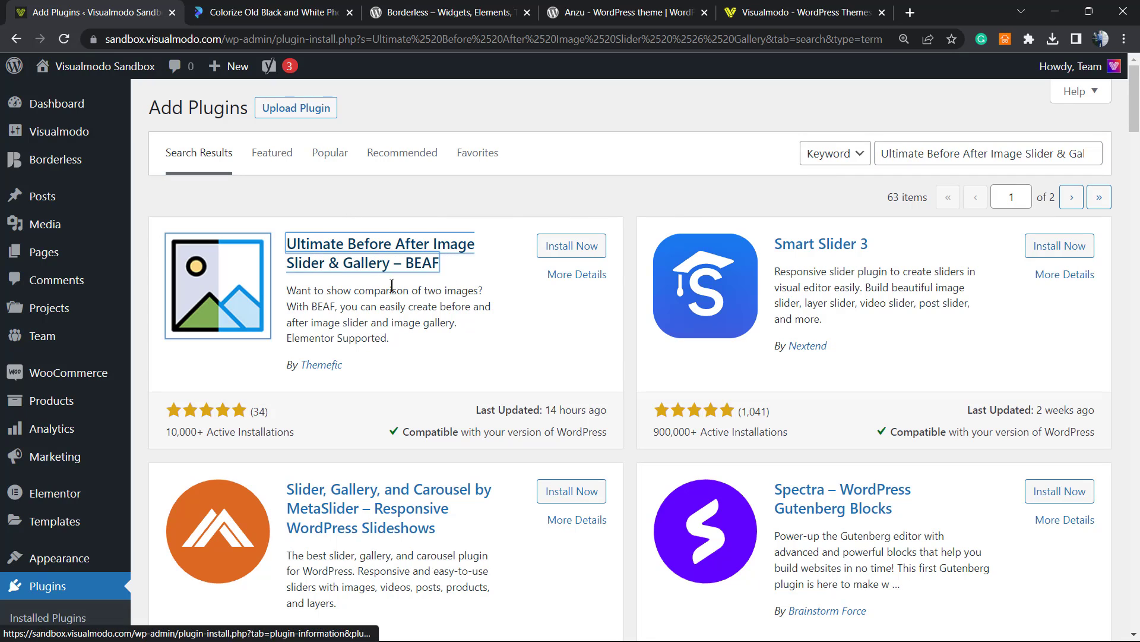
Step: Install and activate the BEAF plugin, declining its data-sharing request
click(557, 246)
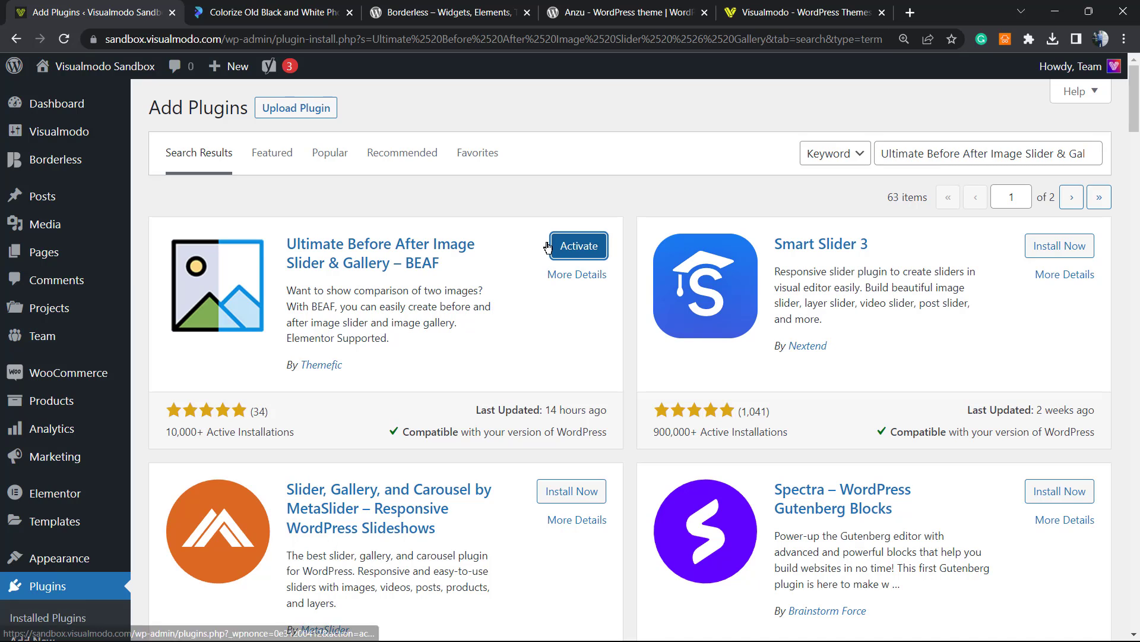
click(563, 253)
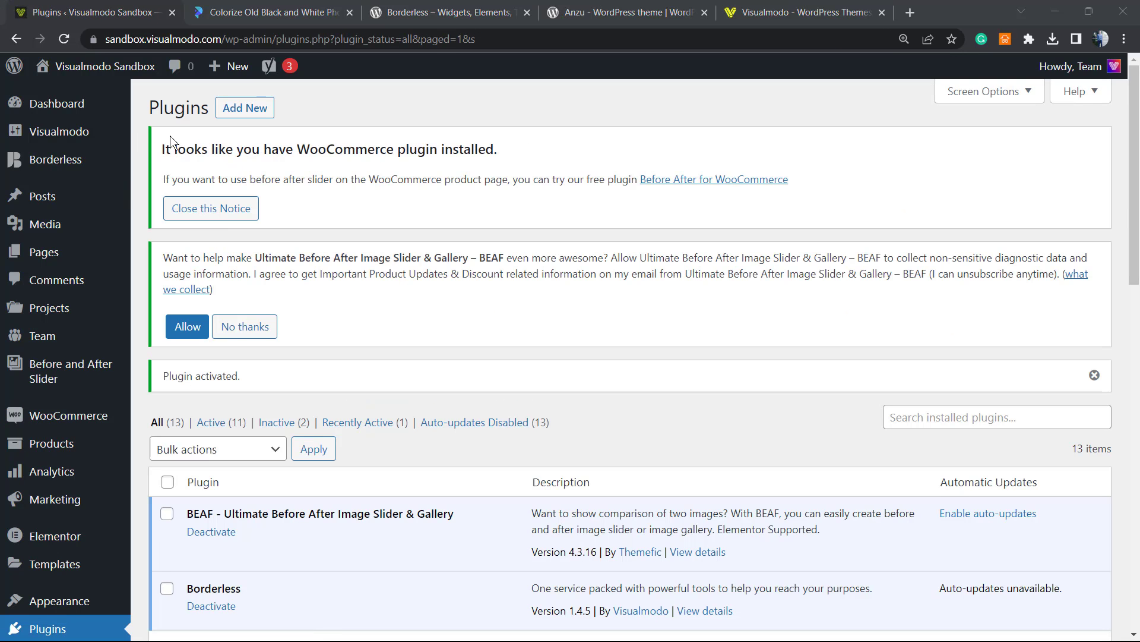
click(272, 330)
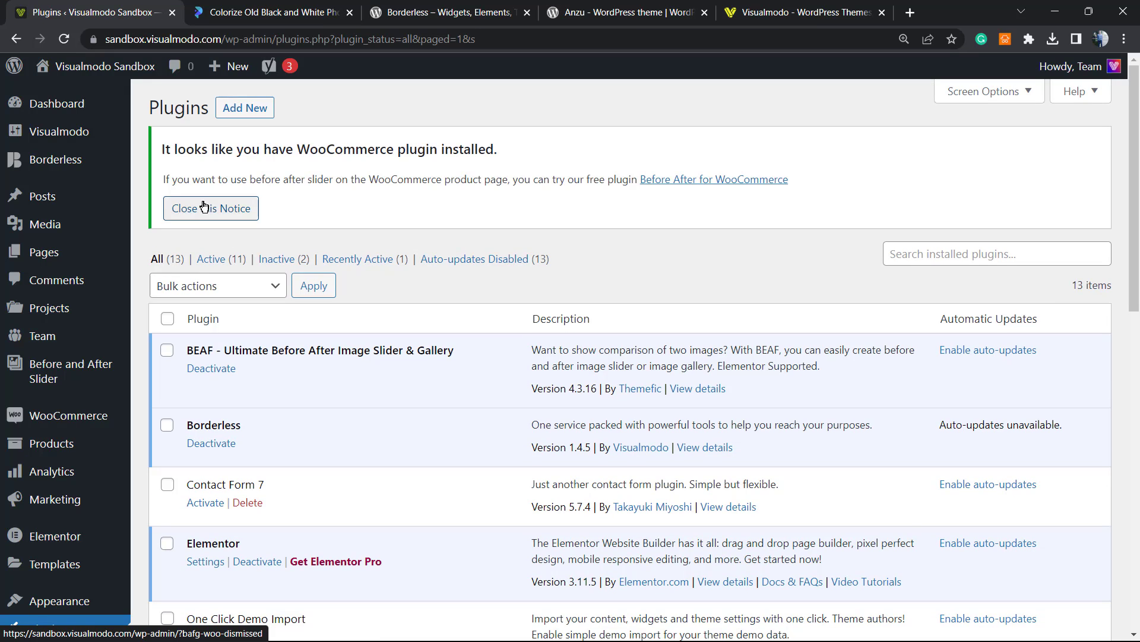
Step: Dismiss the WooCommerce suggestion notice and open the empty All Sliders list
click(209, 206)
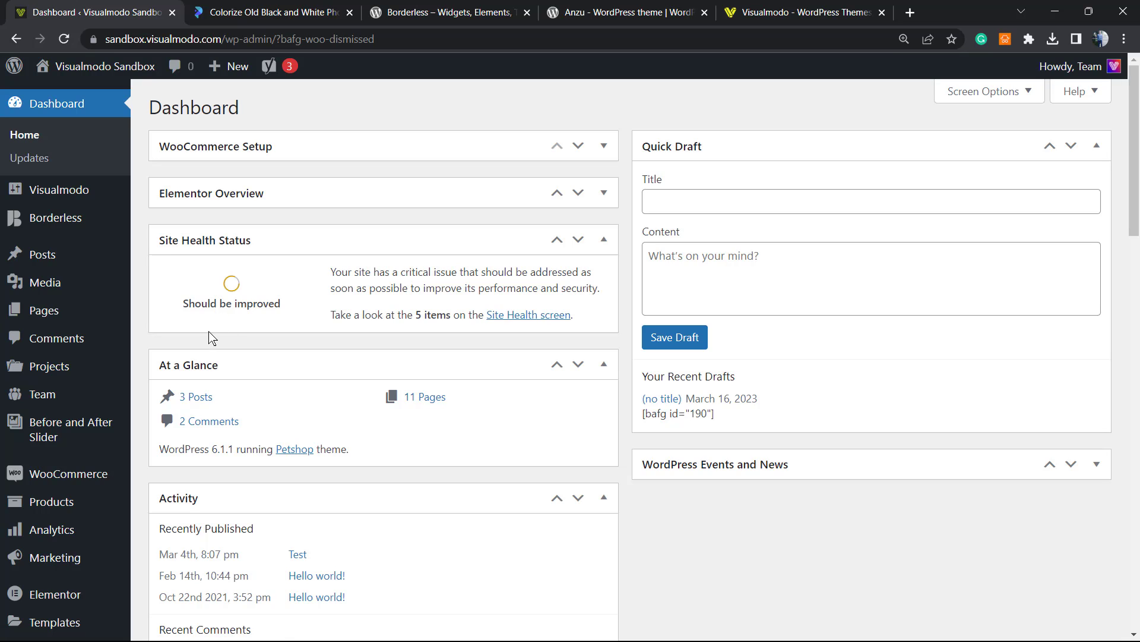
mouse_move(54, 444)
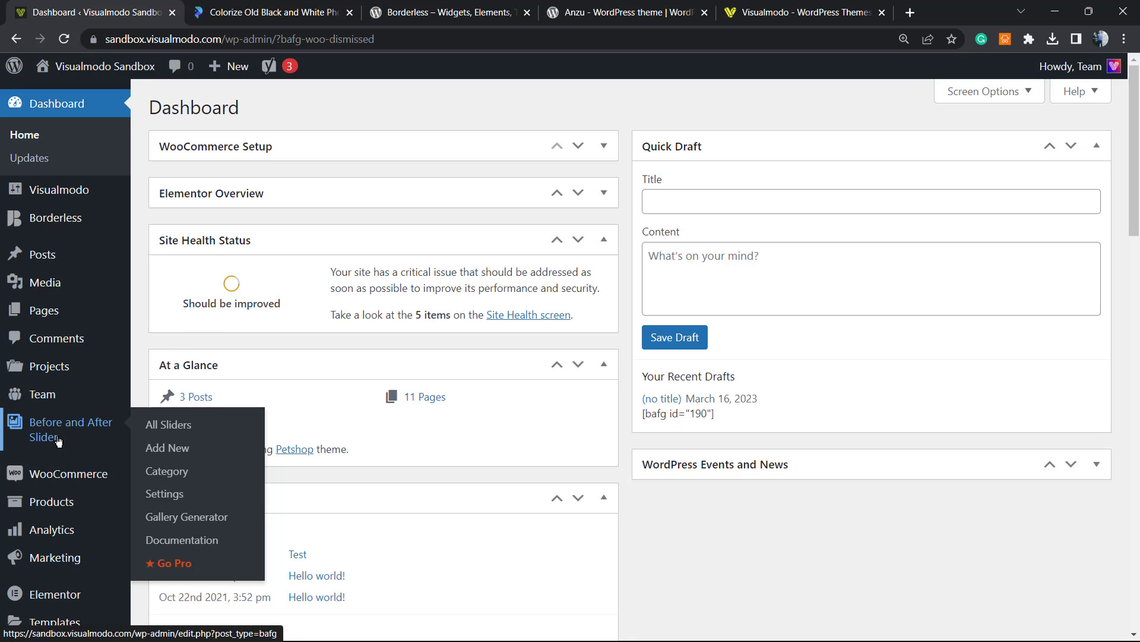
click(62, 442)
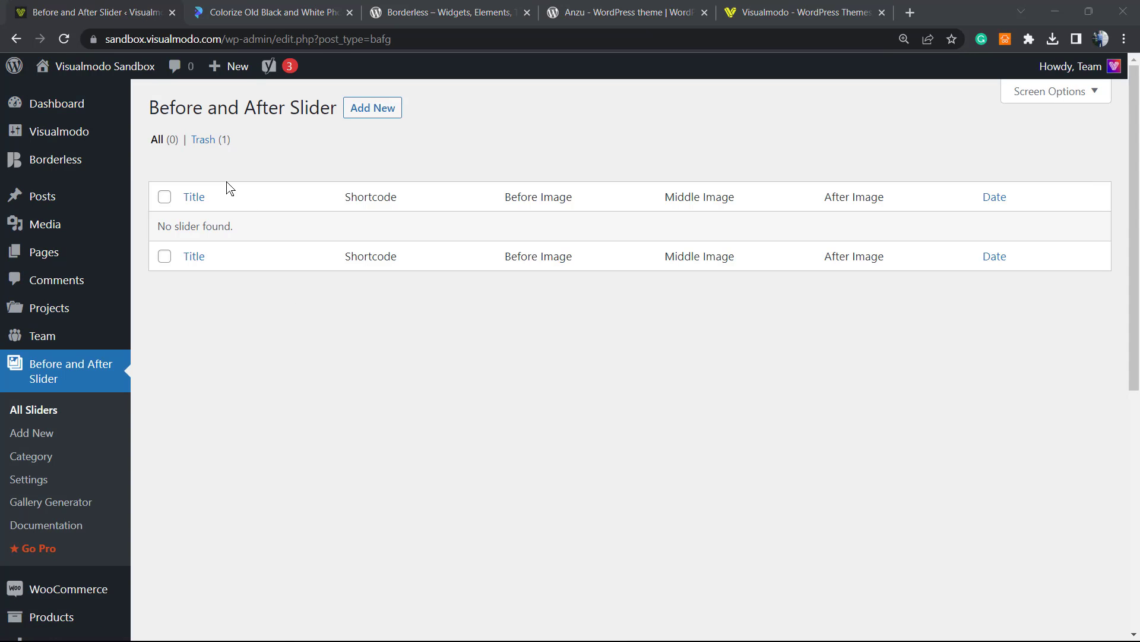
Step: Start a new slider titled 'Before 1', then check the before photo on PicWish's example
click(355, 112)
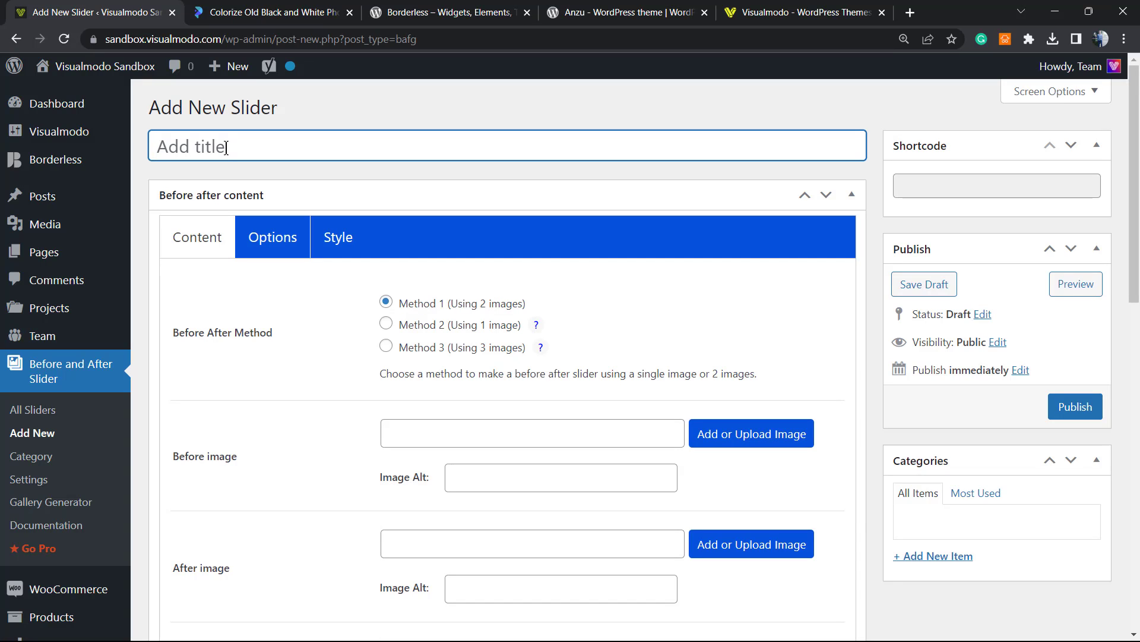
text(Before 1)
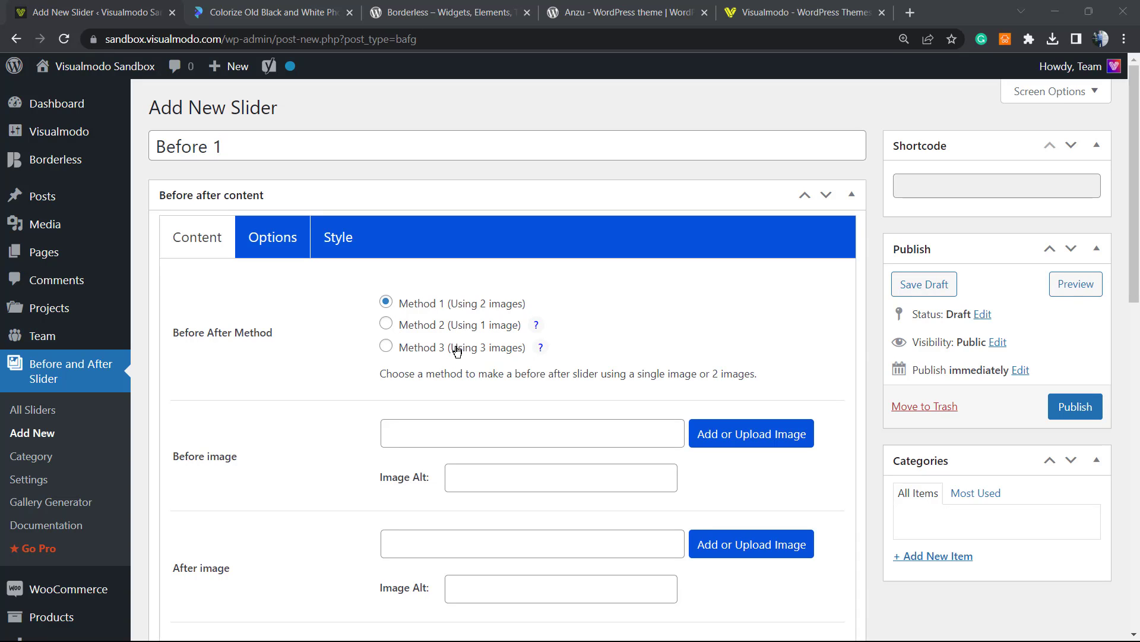
scroll(454, 355, down, 3)
scroll(377, 275, up, 3)
scroll(482, 426, down, 1)
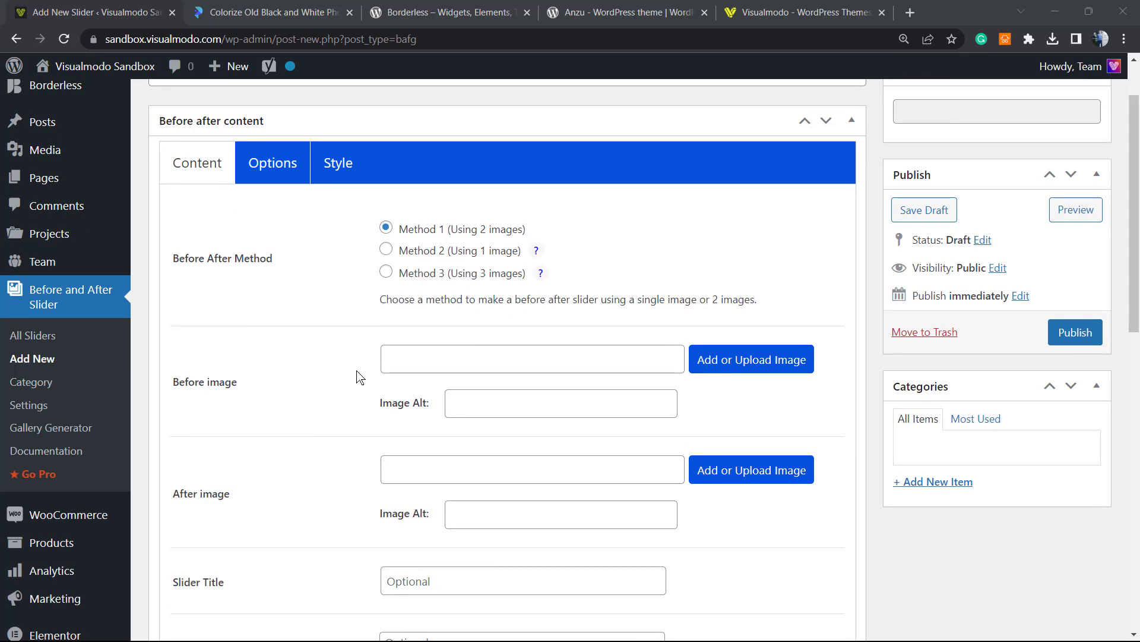
click(309, 11)
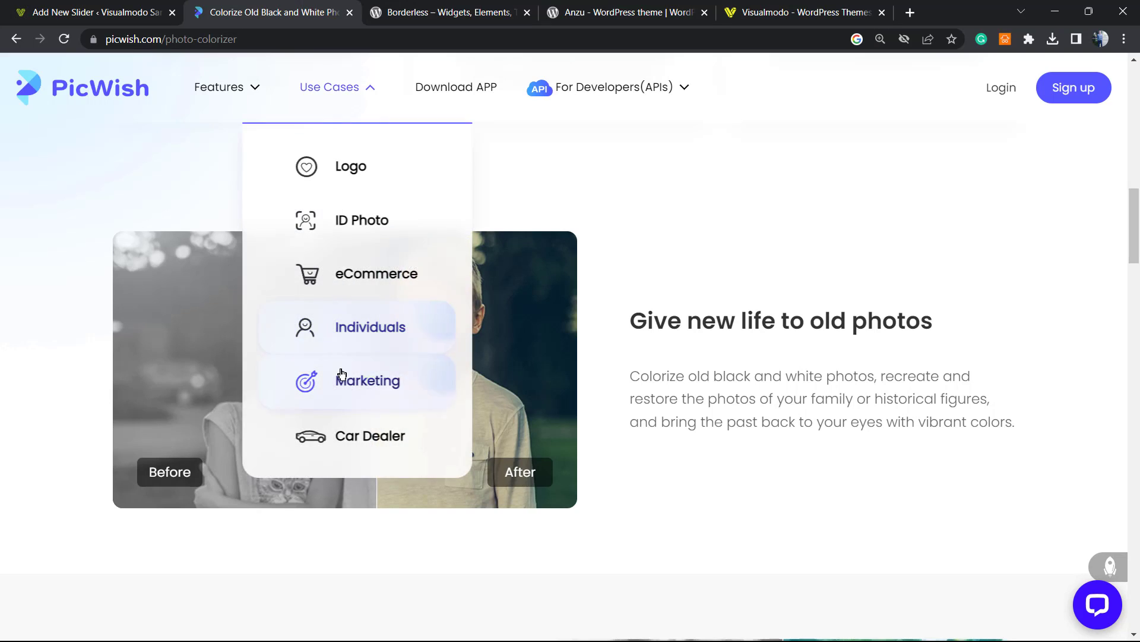
mouse_move(373, 376)
mouse_down()
mouse_move(602, 381)
mouse_move(305, 367)
mouse_move(369, 358)
mouse_move(3, 354)
mouse_move(385, 359)
mouse_up()
Step: Set the black-and-white handshake photo as the slider's before image
click(176, 7)
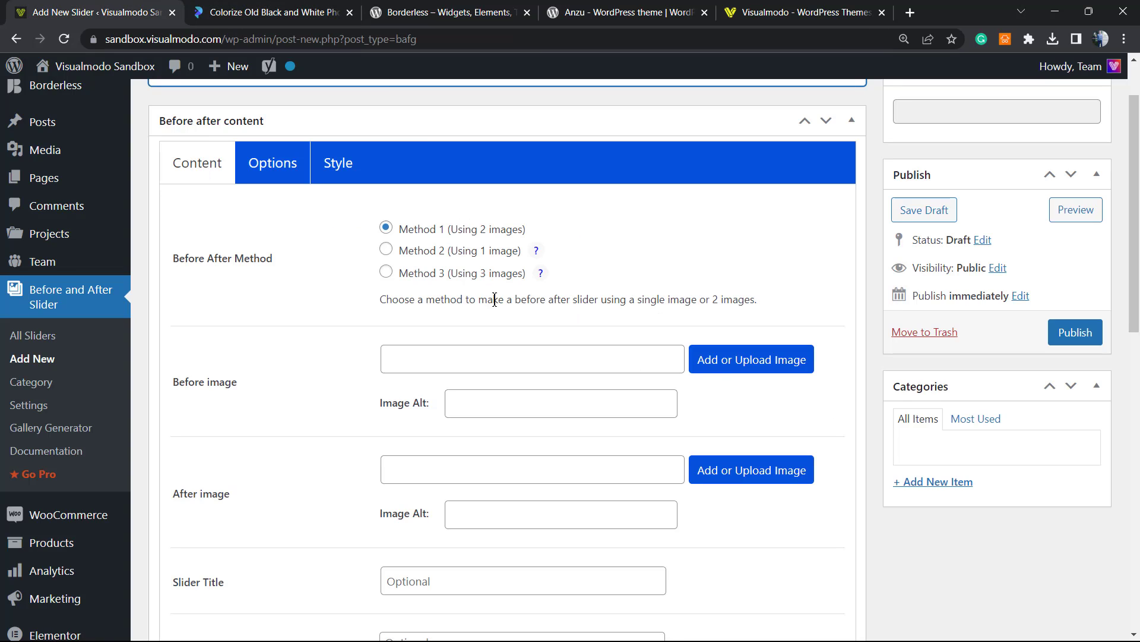
click(694, 361)
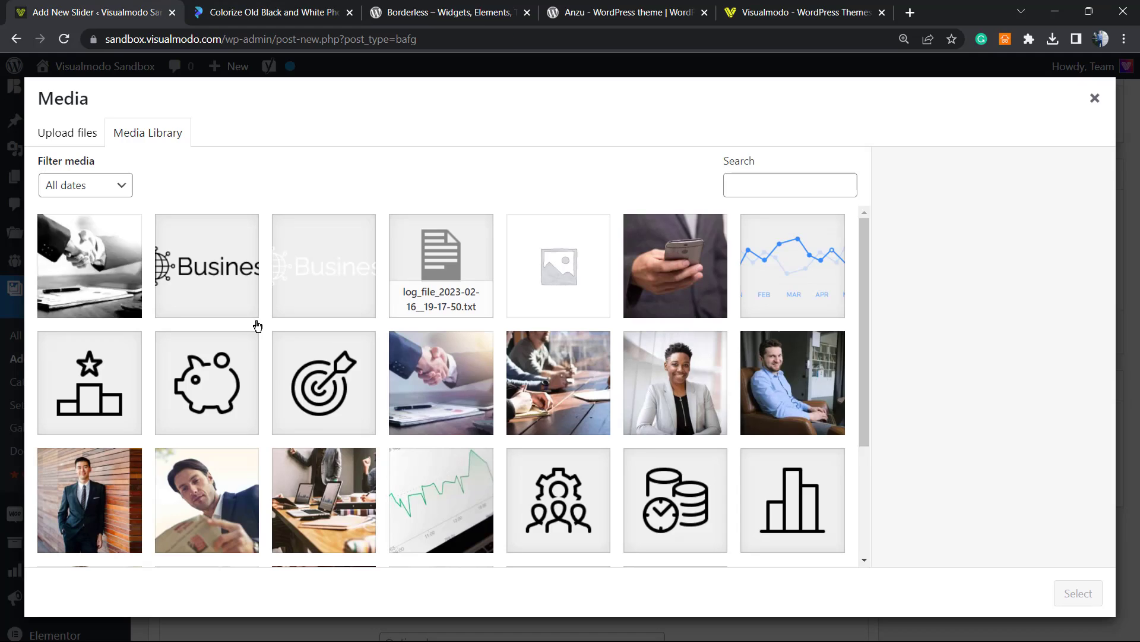
click(92, 260)
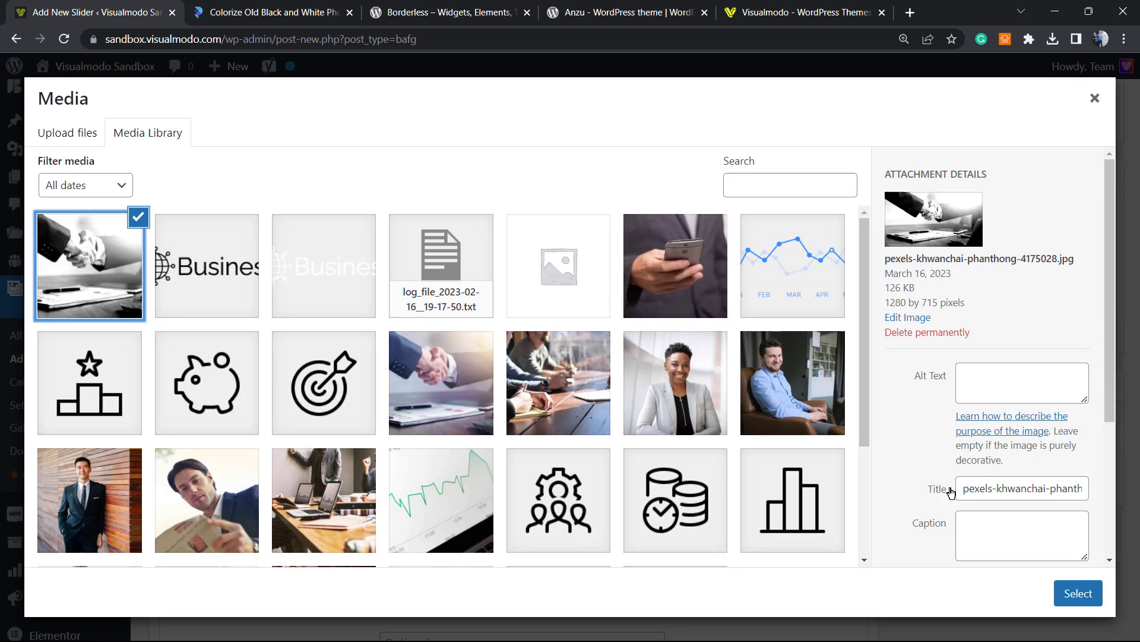
click(1078, 593)
click(486, 465)
scroll(463, 423, down, 1)
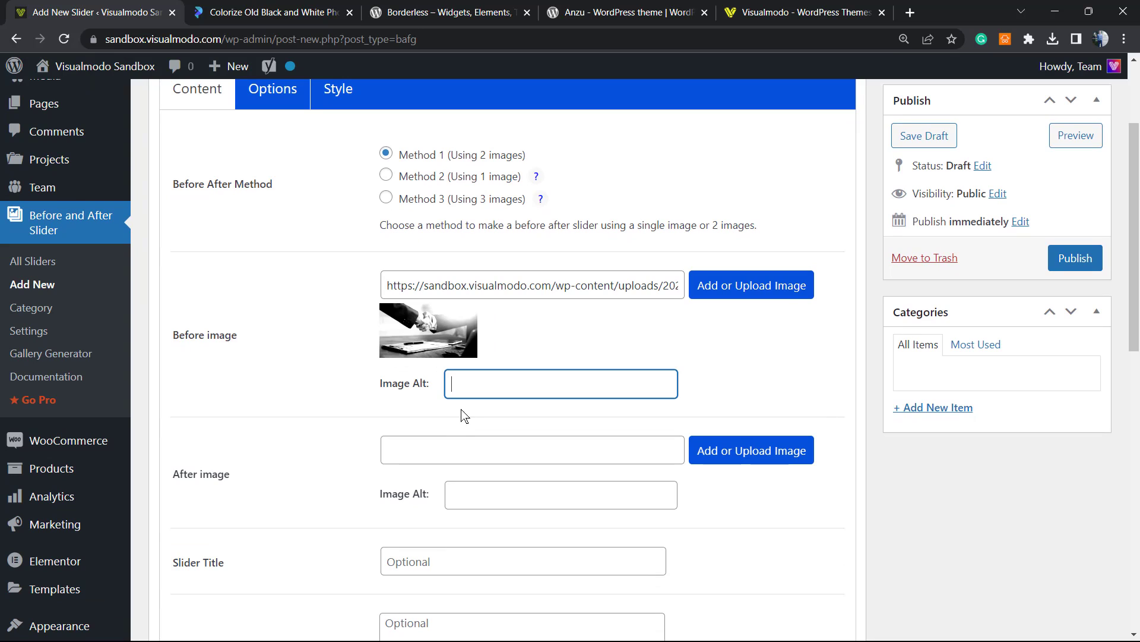
Step: Set the colour handshake photo as the slider's after image
click(760, 456)
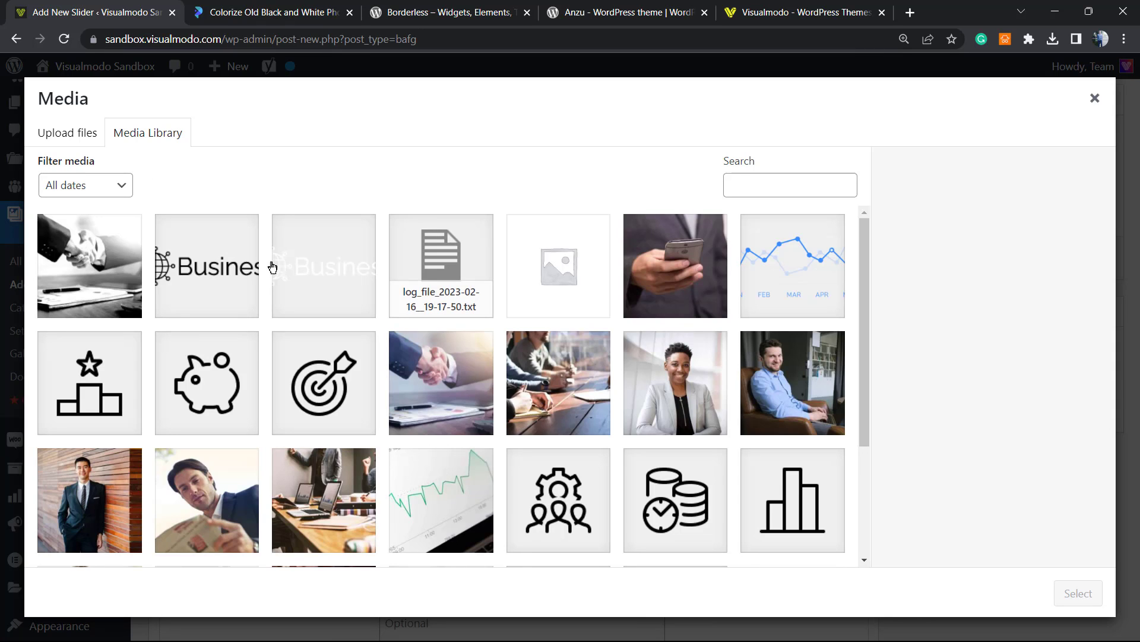
click(560, 382)
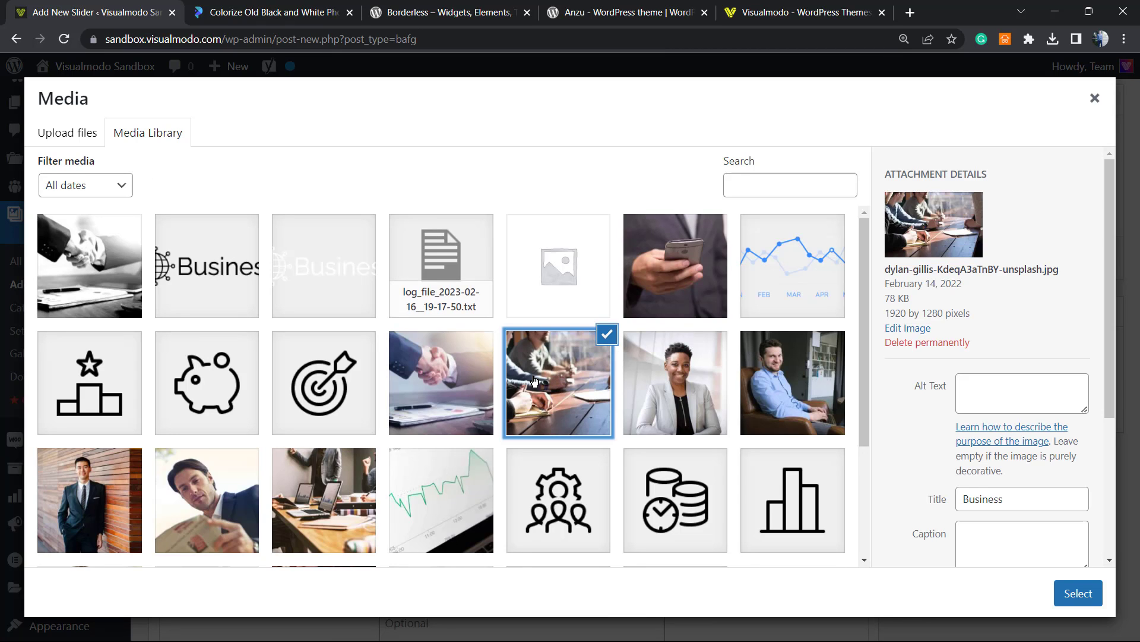
click(442, 382)
click(1072, 597)
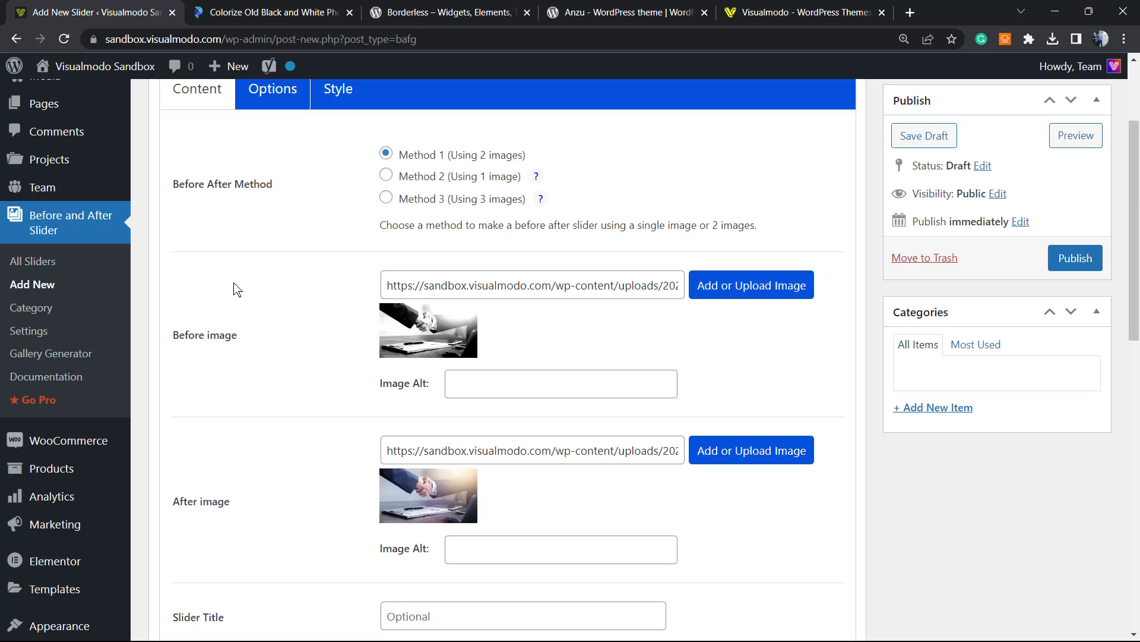
Step: Review the slider settings, keeping the Read More link target on Same page
scroll(233, 314, down, 5)
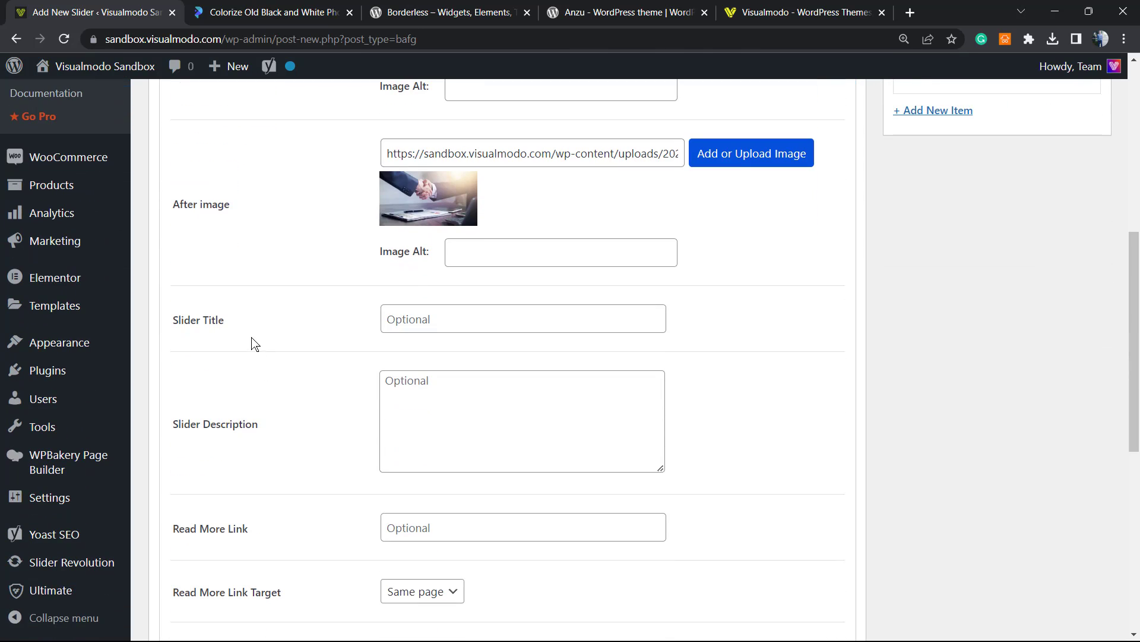
scroll(274, 320, down, 3)
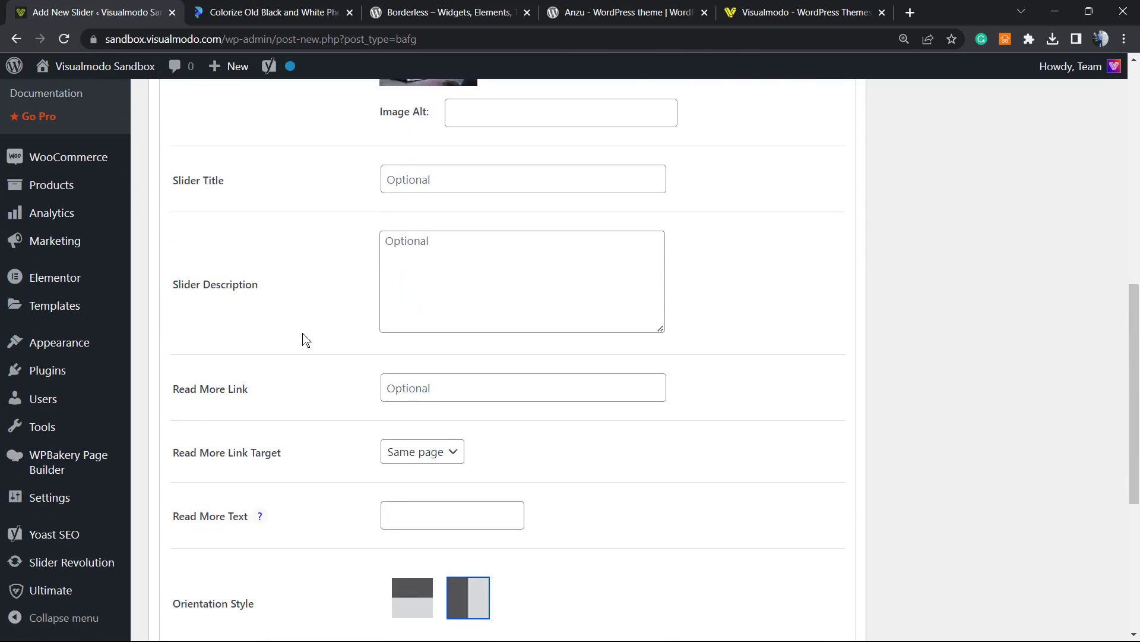
scroll(328, 416, down, 1)
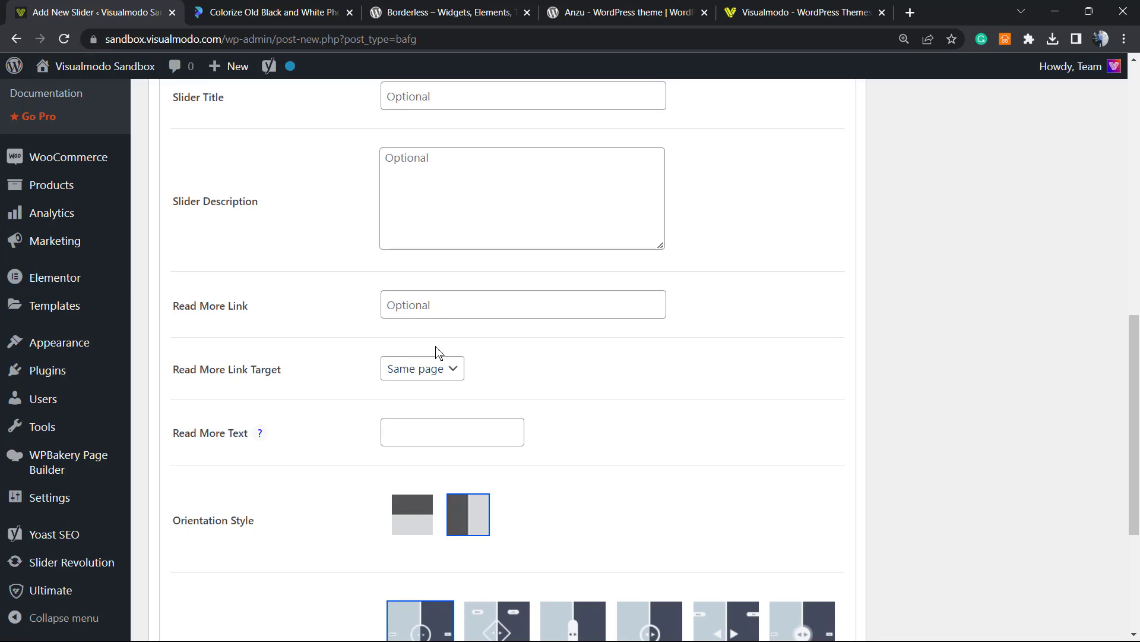
scroll(333, 363, down, 1)
click(436, 294)
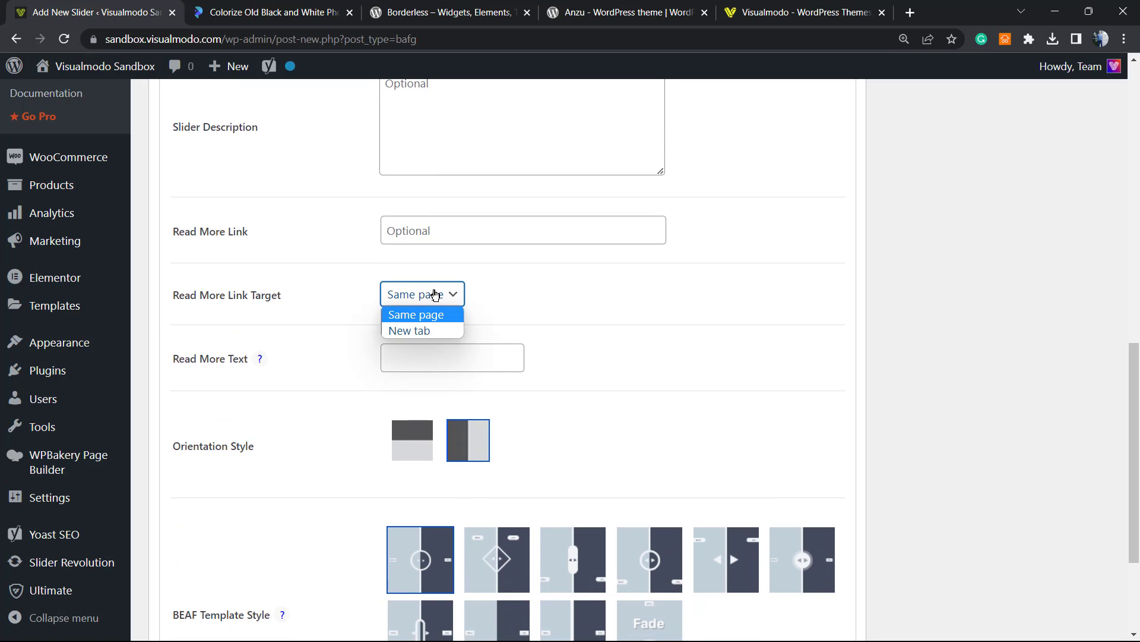
click(436, 294)
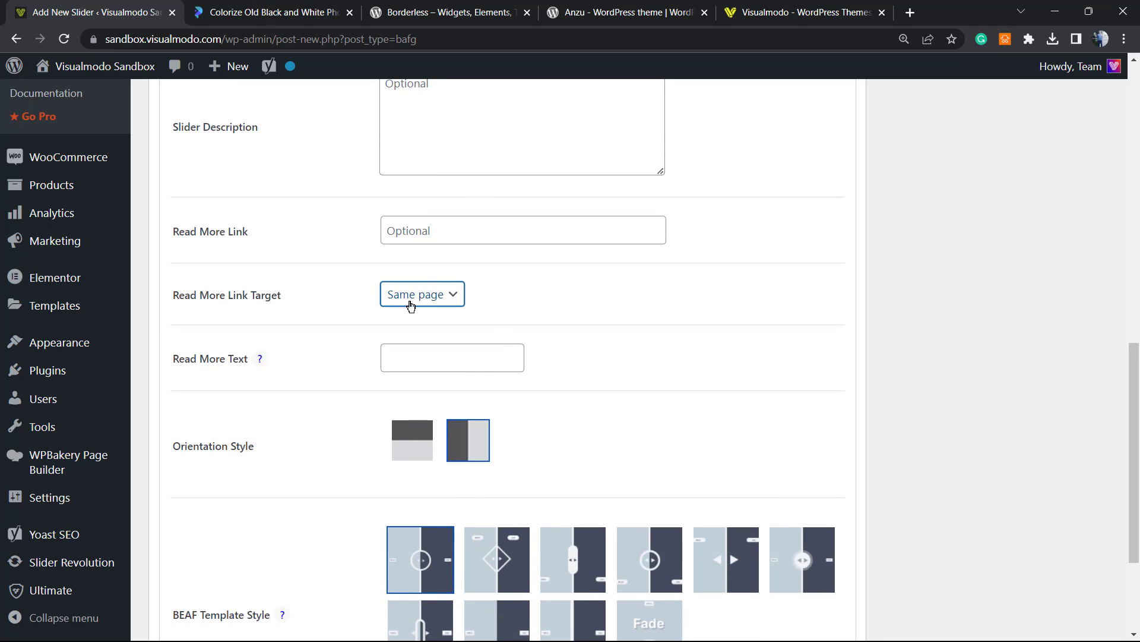
scroll(294, 377, down, 1)
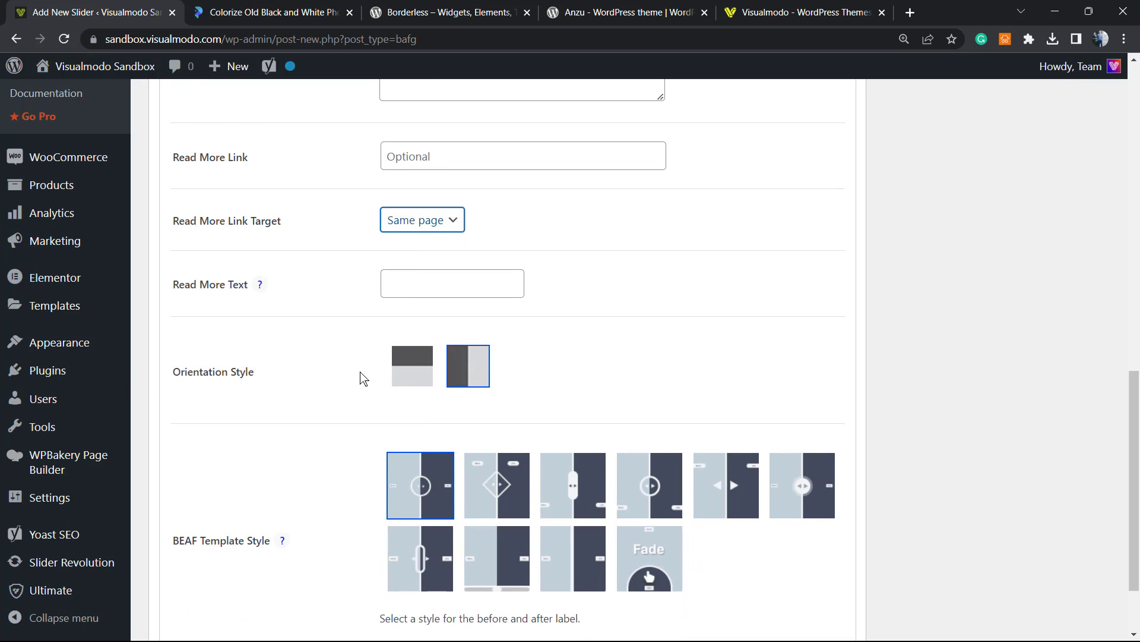
scroll(386, 389, down, 2)
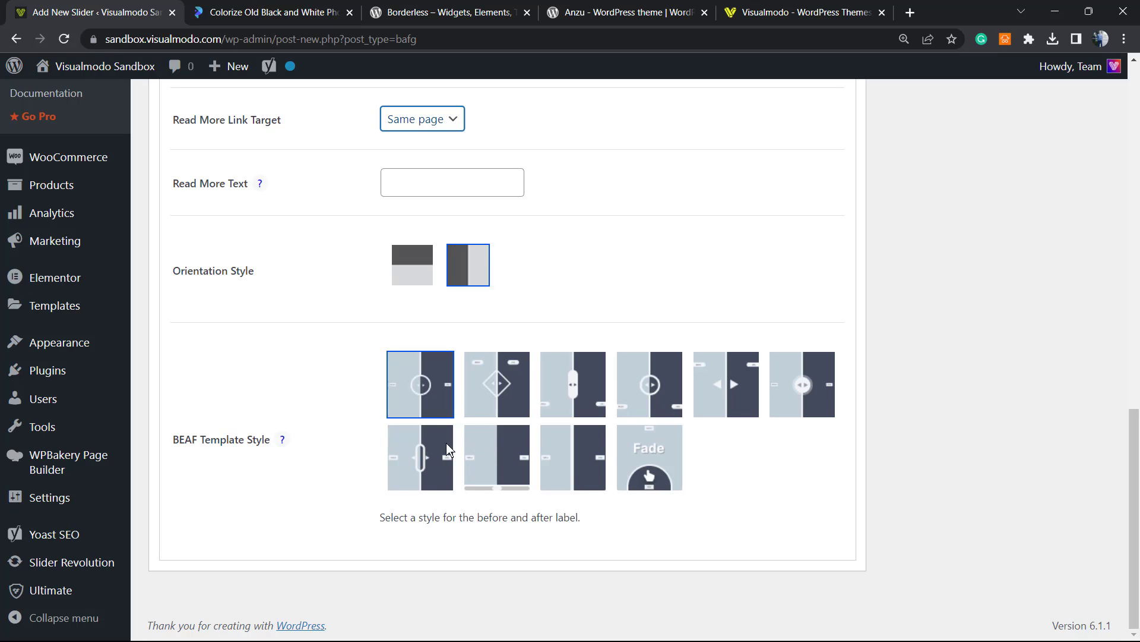
scroll(380, 460, up, 14)
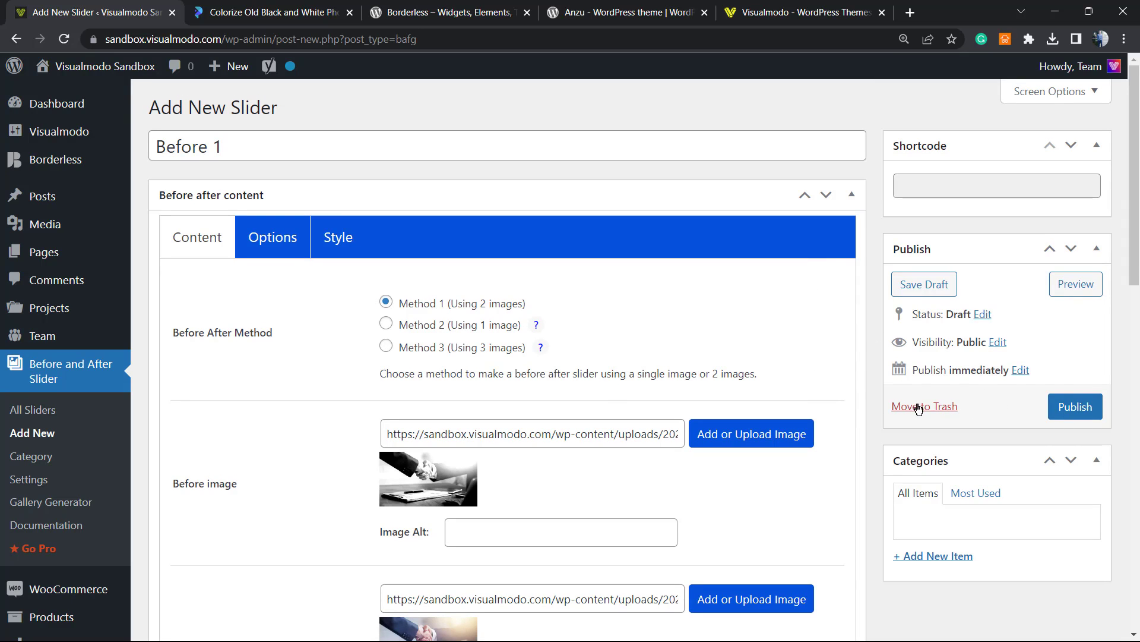
Step: Publish 'Before 1', copy its [bafg id="194"] shortcode, and open the Test post for editing
click(1070, 412)
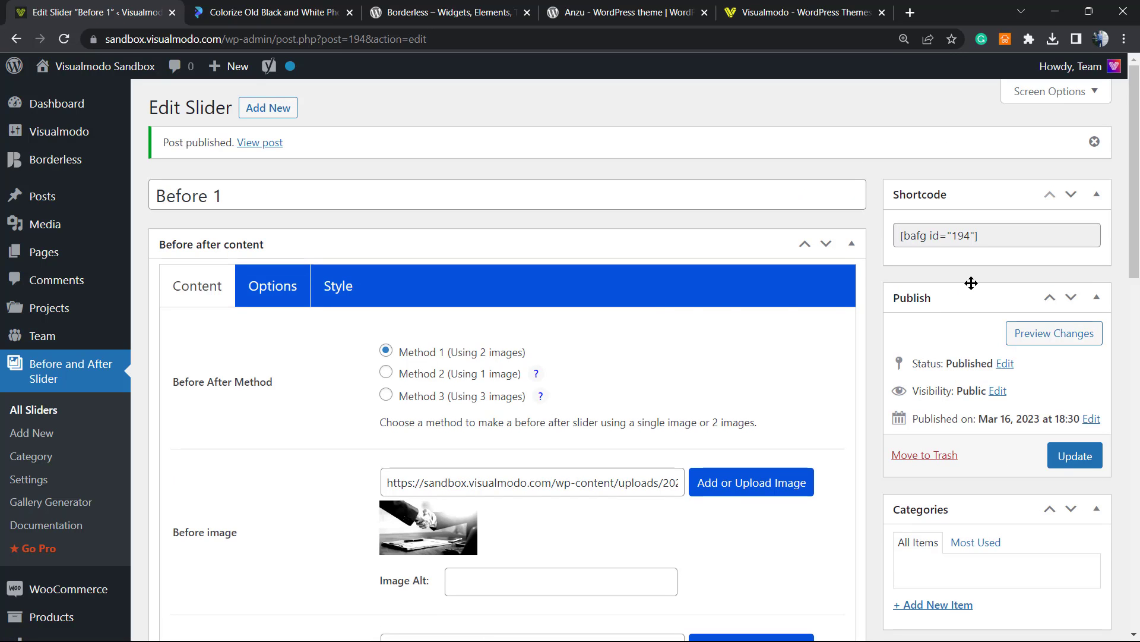
click(972, 236)
key(ctrl+c)
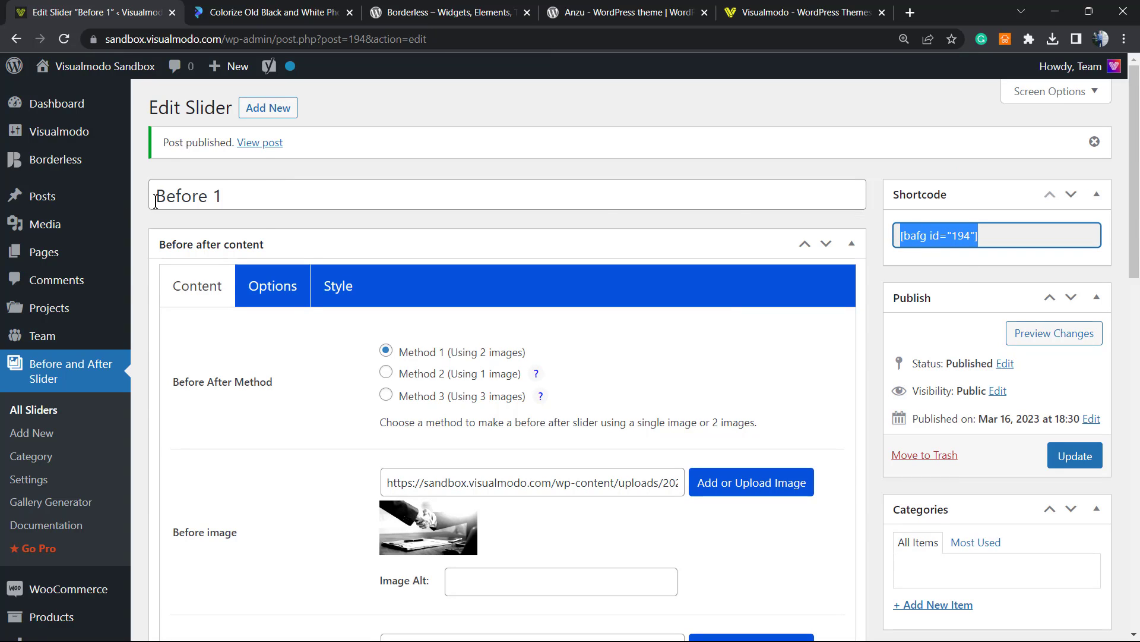
mouse_move(62, 207)
mouse_move(46, 248)
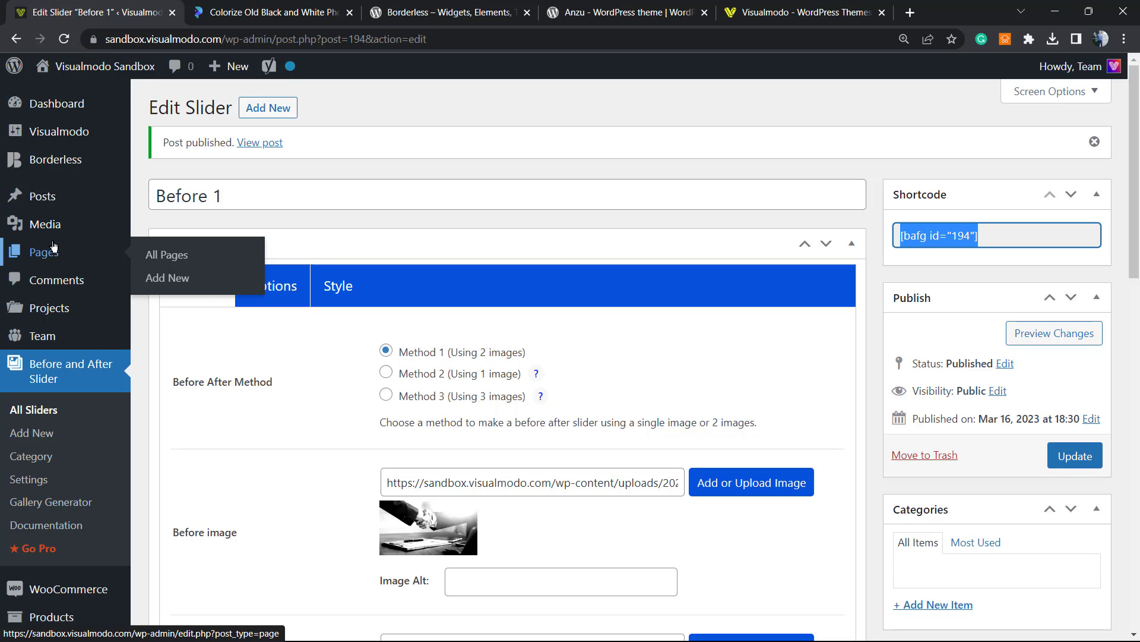
mouse_move(44, 196)
right_click(173, 221)
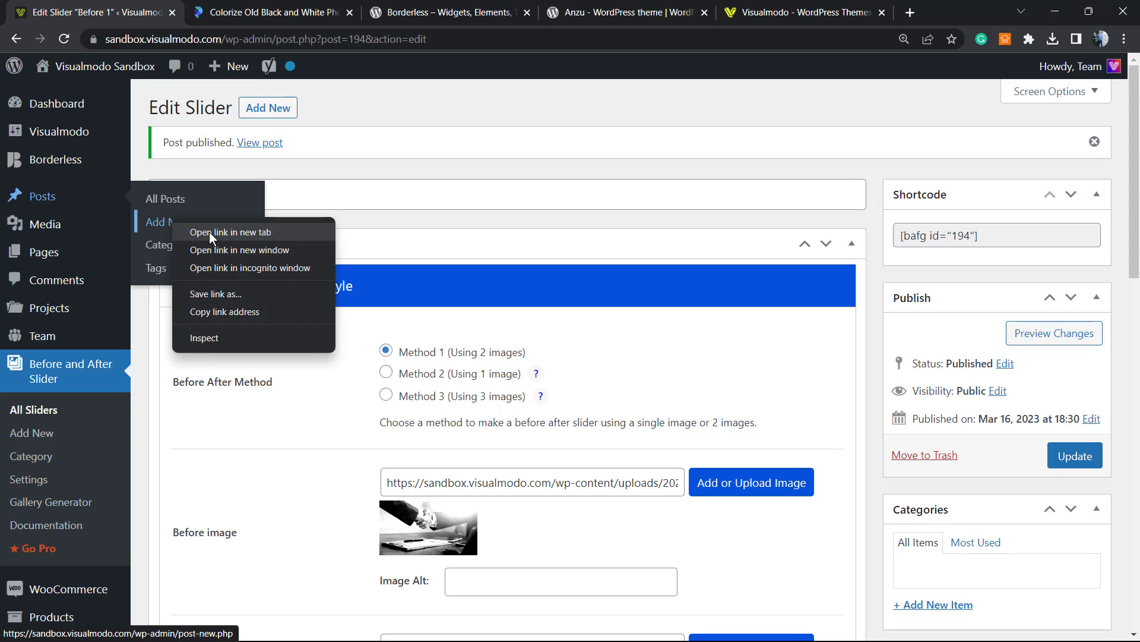
click(209, 232)
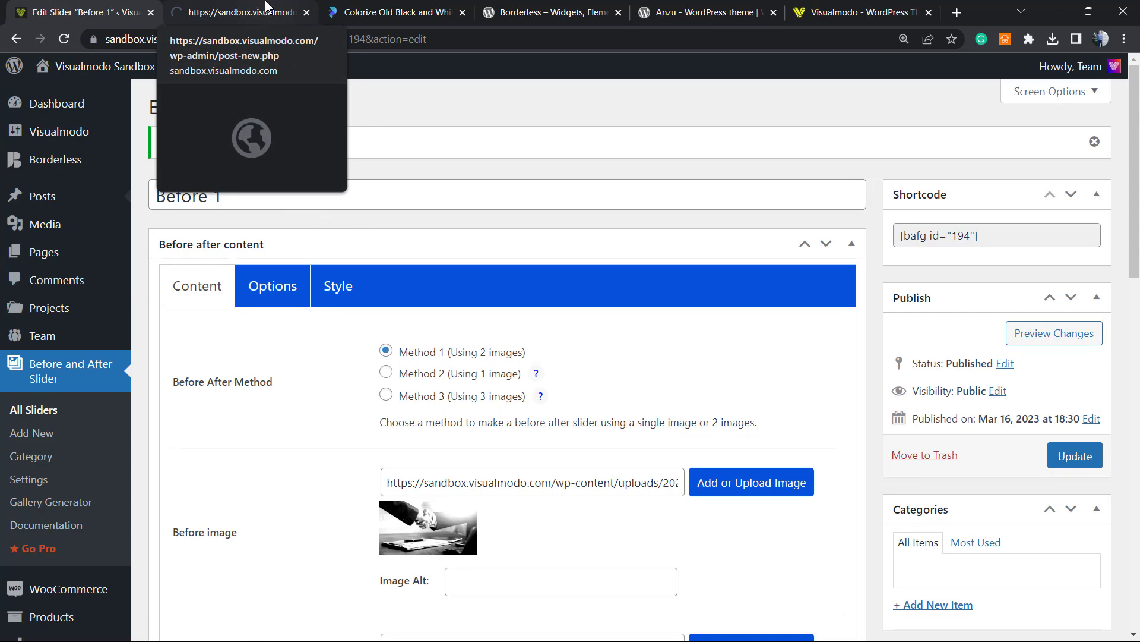
right_click(96, 196)
click(127, 205)
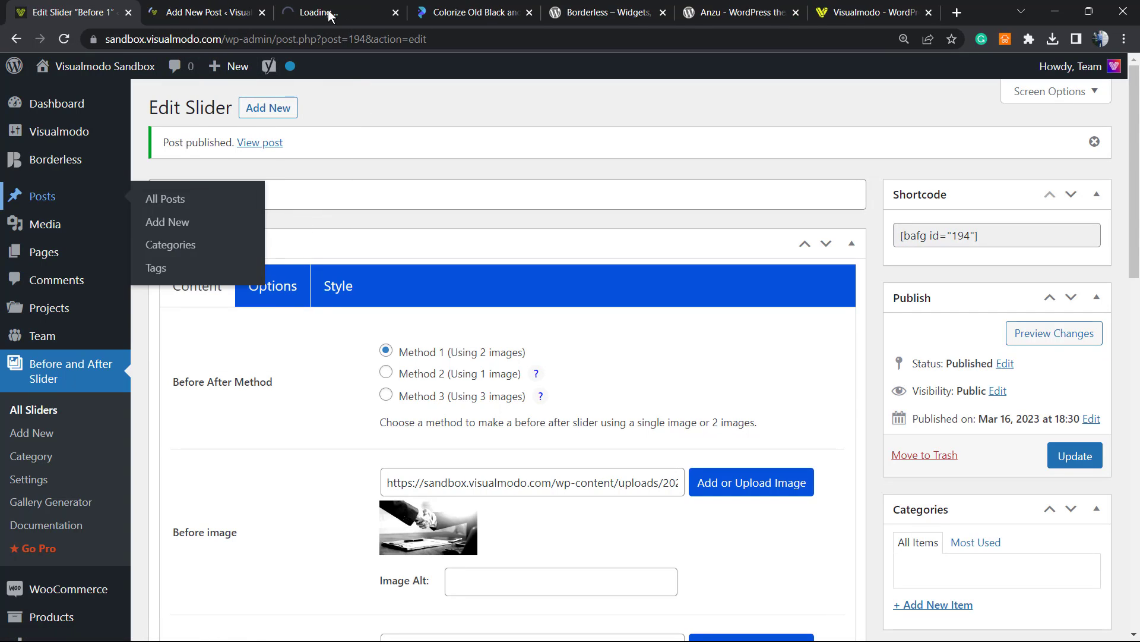
click(262, 13)
click(231, 10)
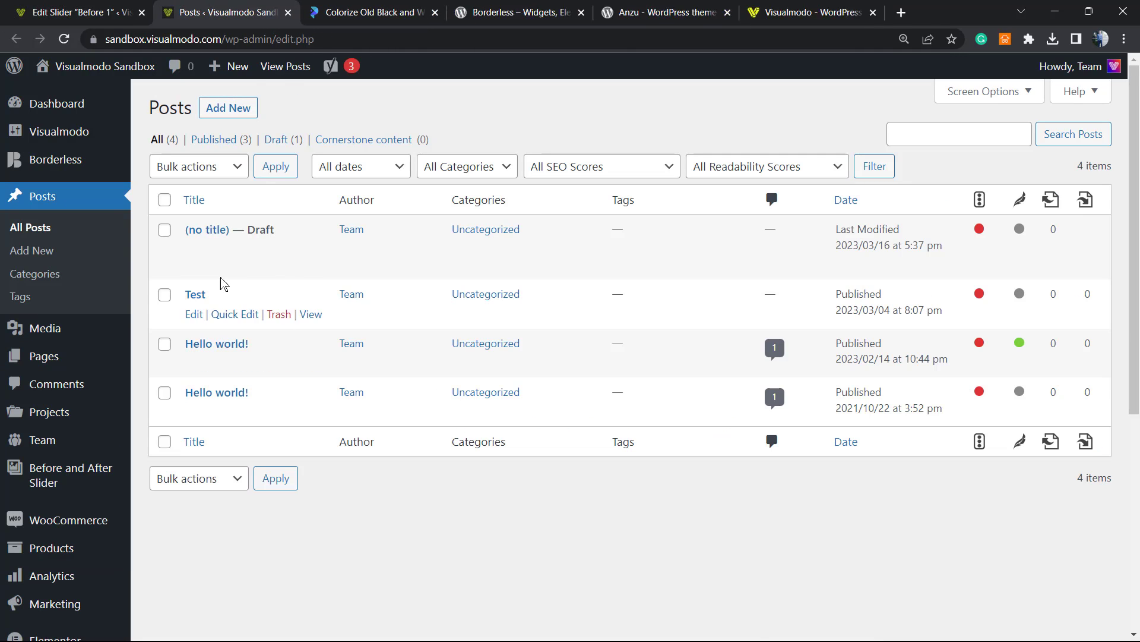
click(196, 294)
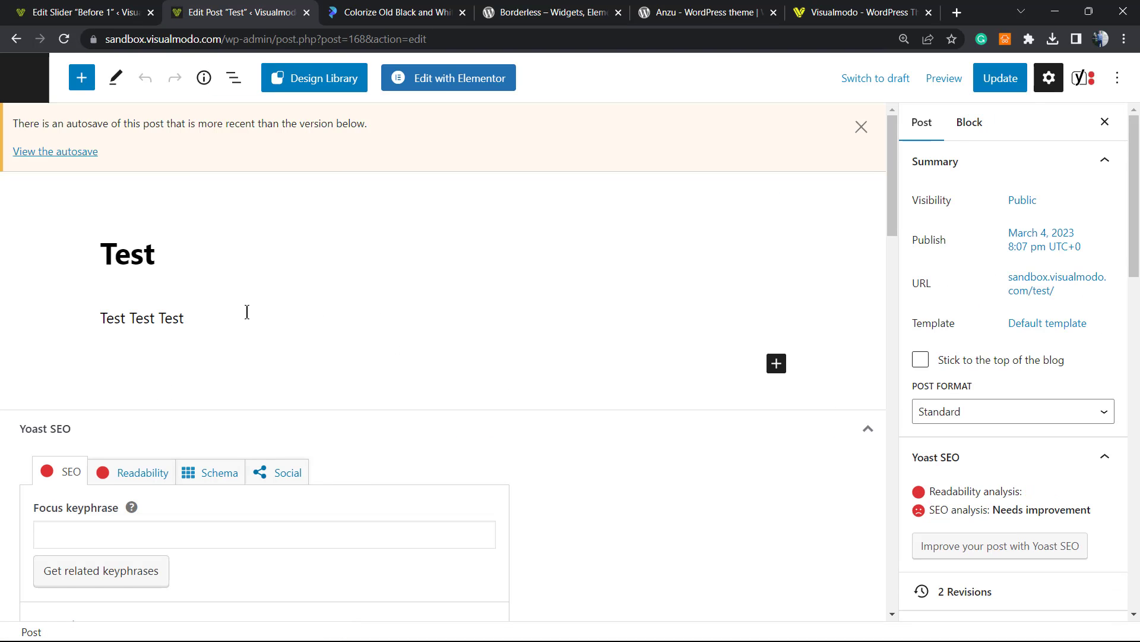
Step: Paste the slider shortcode in a new block below the Test post paragraph and update
click(248, 312)
key(Return)
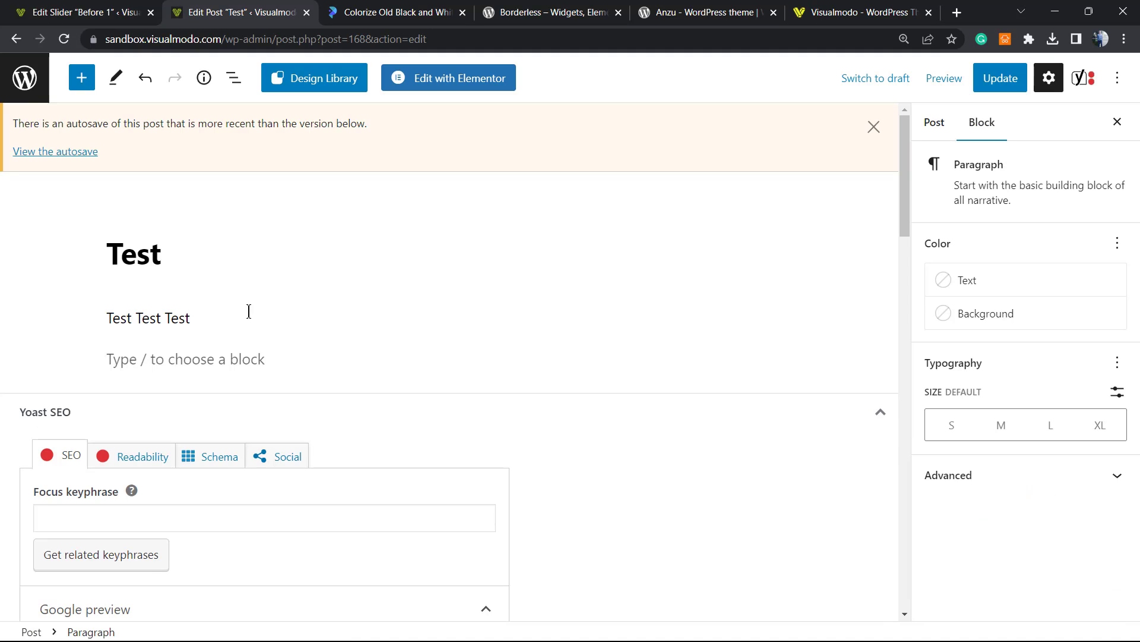
key(ctrl+v)
click(989, 81)
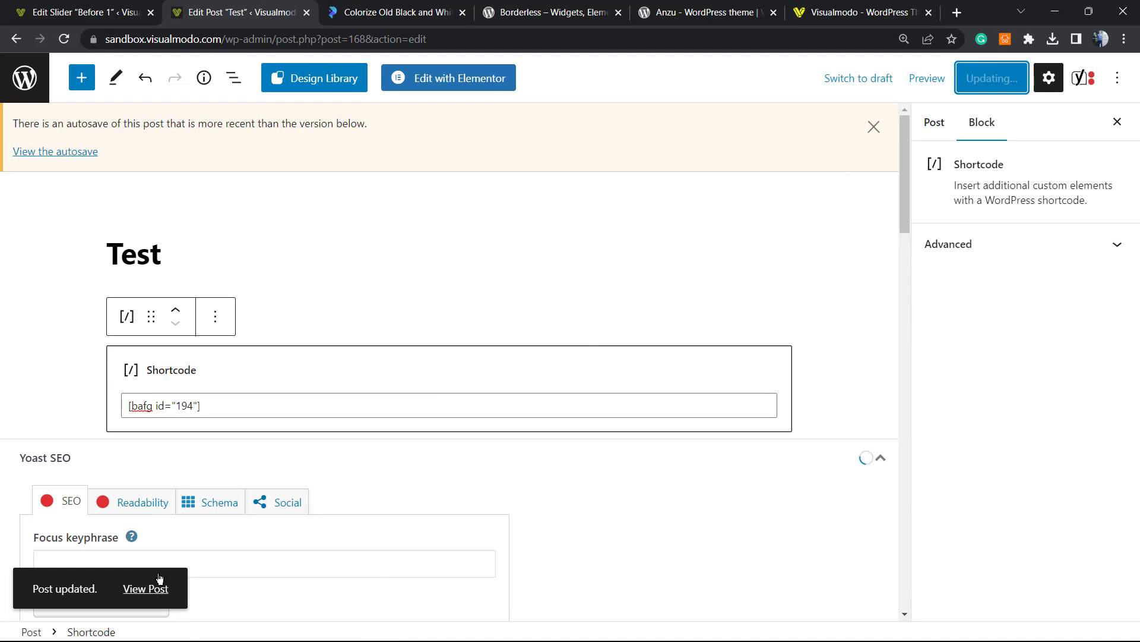
Step: View the live Test post's handshake slider, then return to the slider settings
click(149, 589)
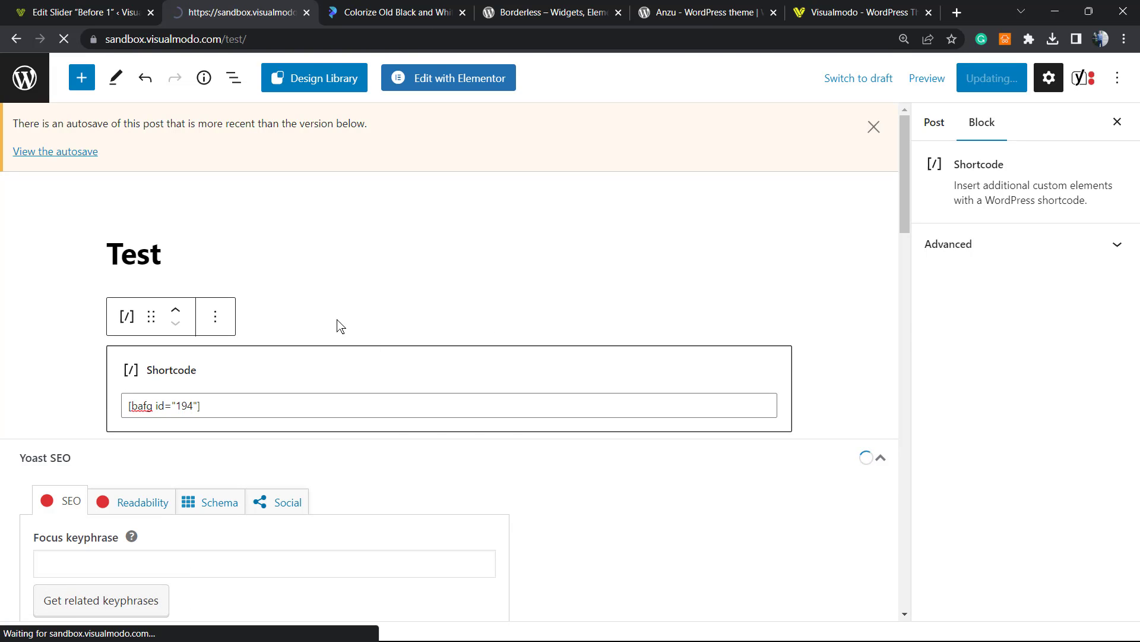
scroll(278, 285, down, 5)
scroll(278, 285, down, 1)
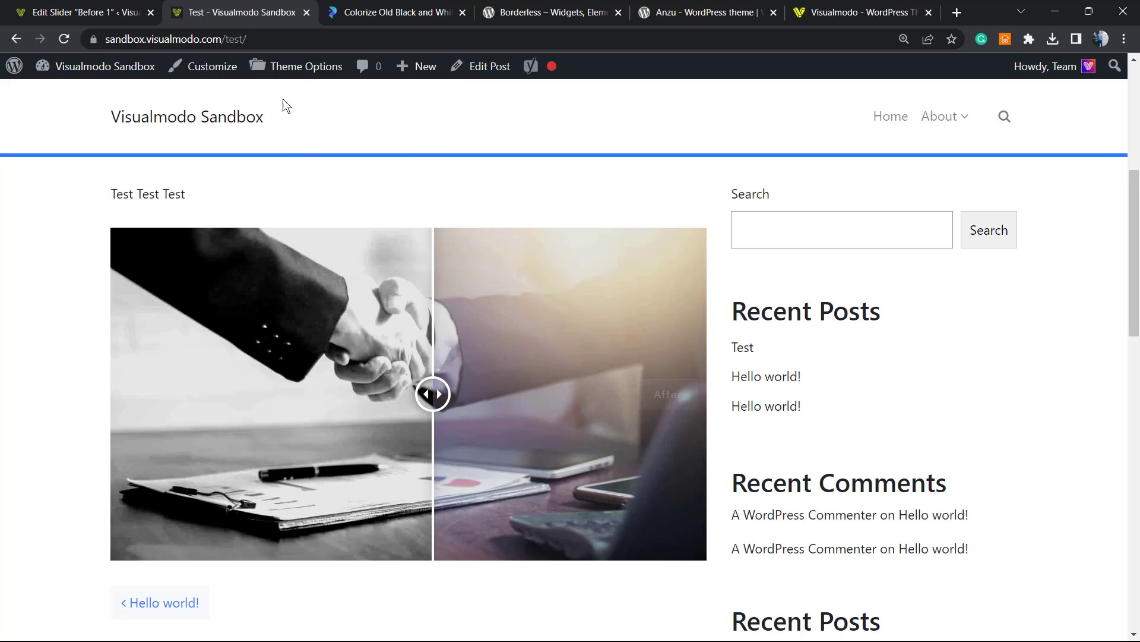
click(107, 7)
scroll(273, 415, down, 9)
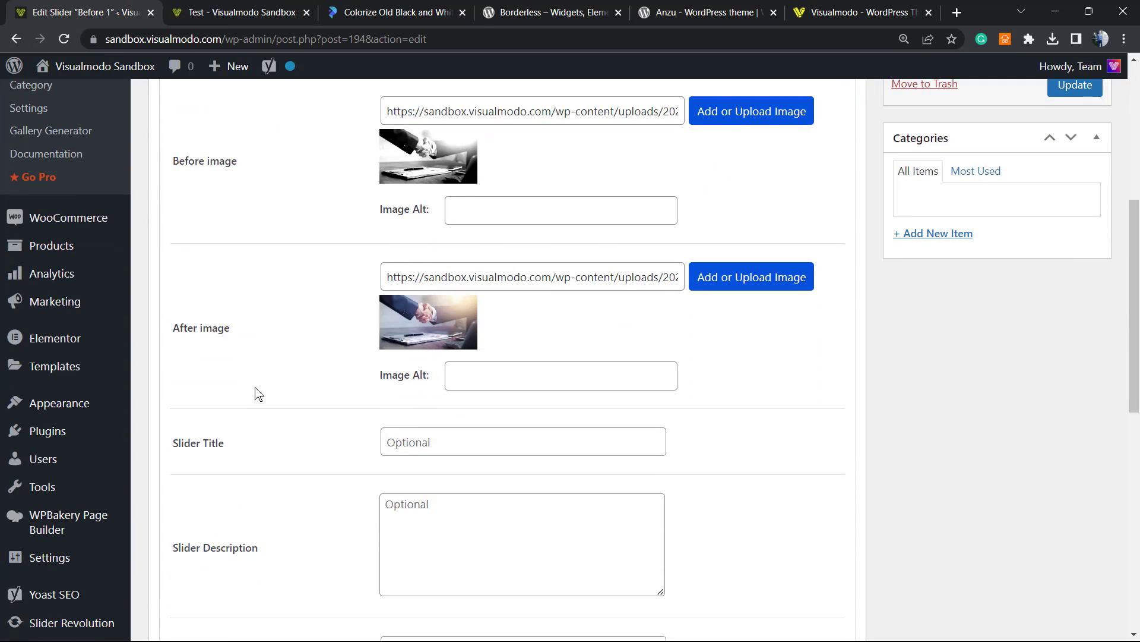
Step: Switch the slider to top/bottom vertical orientation, save, and test it on the reloaded post
scroll(253, 395, down, 6)
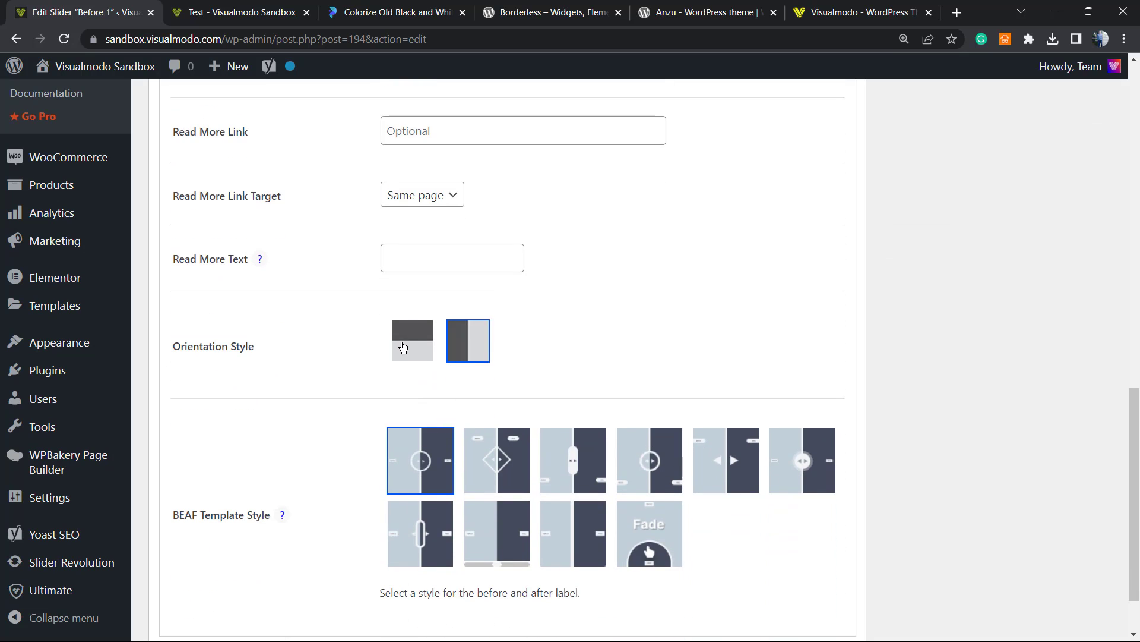
click(402, 347)
scroll(916, 313, up, 15)
click(1055, 233)
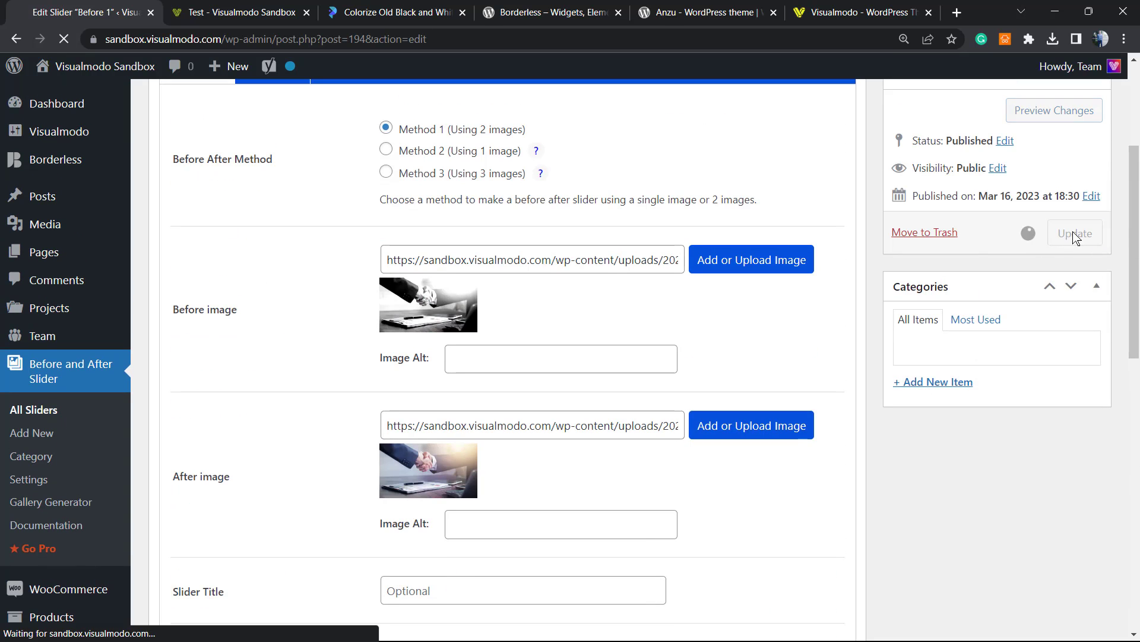
click(240, 12)
key(F5)
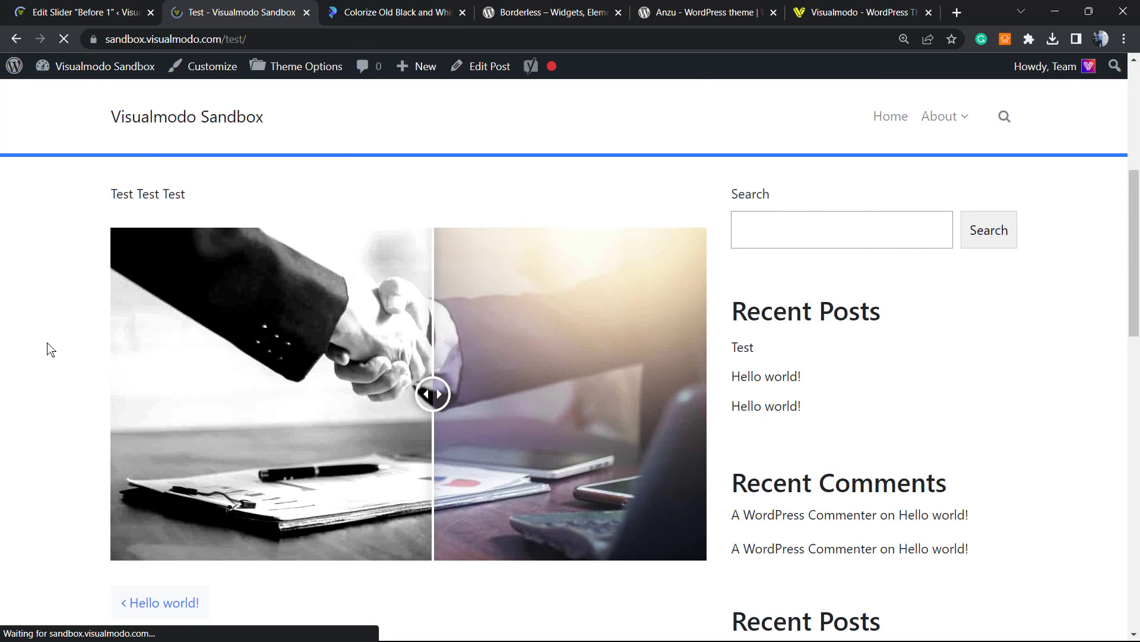
mouse_move(405, 401)
mouse_down()
mouse_move(410, 324)
mouse_move(410, 463)
mouse_move(408, 244)
mouse_move(409, 506)
mouse_move(408, 295)
mouse_move(413, 415)
mouse_up()
Step: Apply the second, diamond-handle BEAF template, save, and recheck the live Test post
click(153, 5)
scroll(368, 354, down, 15)
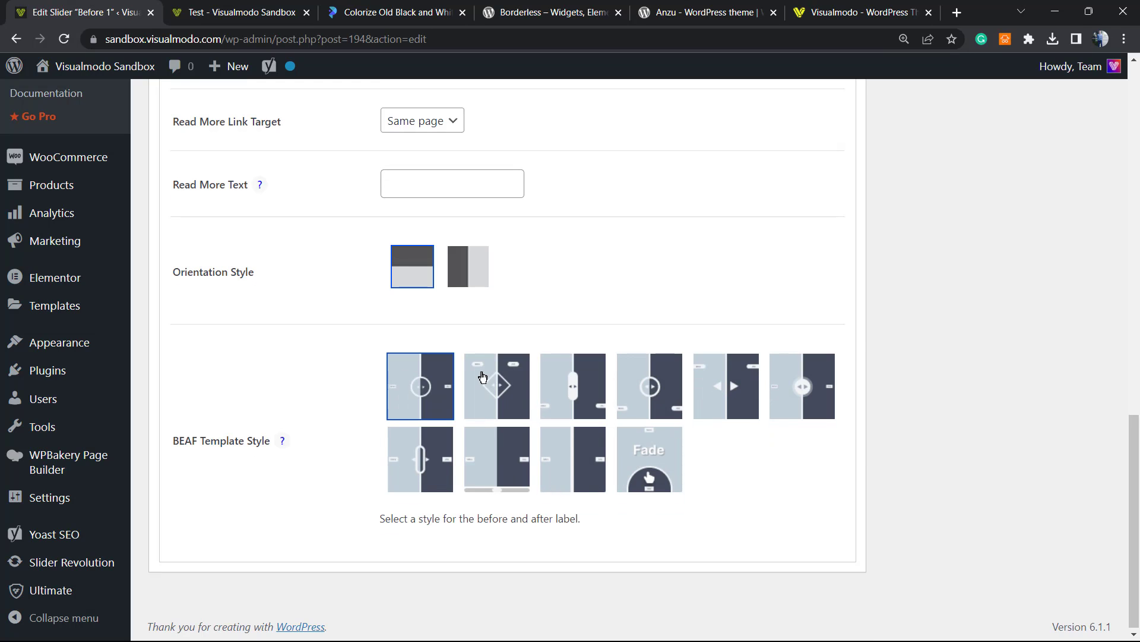
click(496, 410)
scroll(1039, 178, up, 15)
click(1075, 233)
click(283, 5)
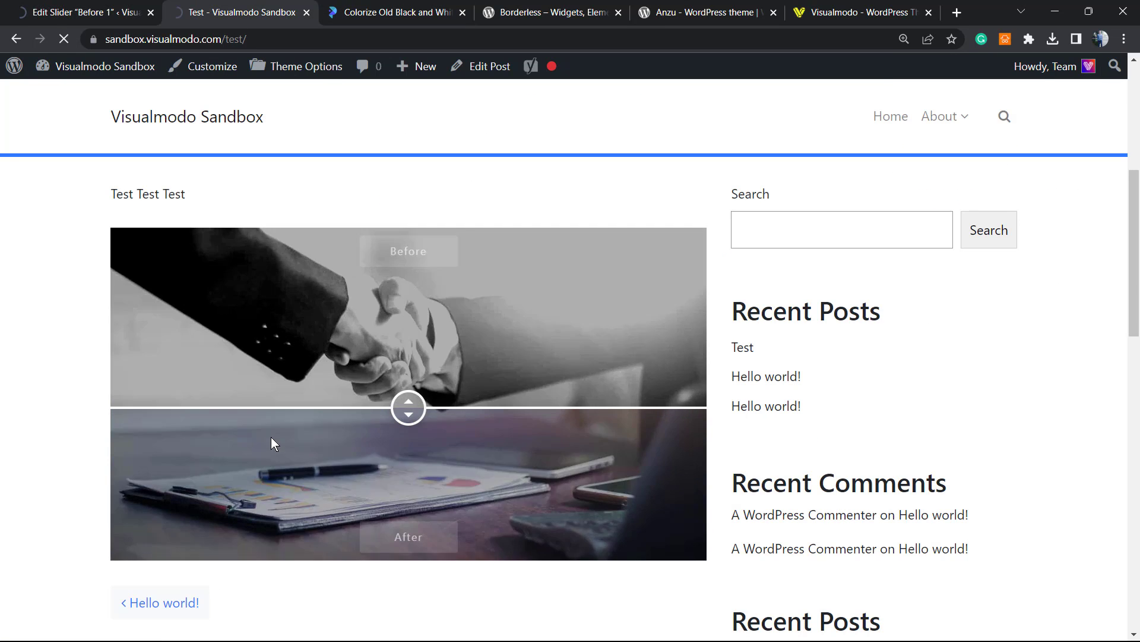
scroll(29, 525, down, 5)
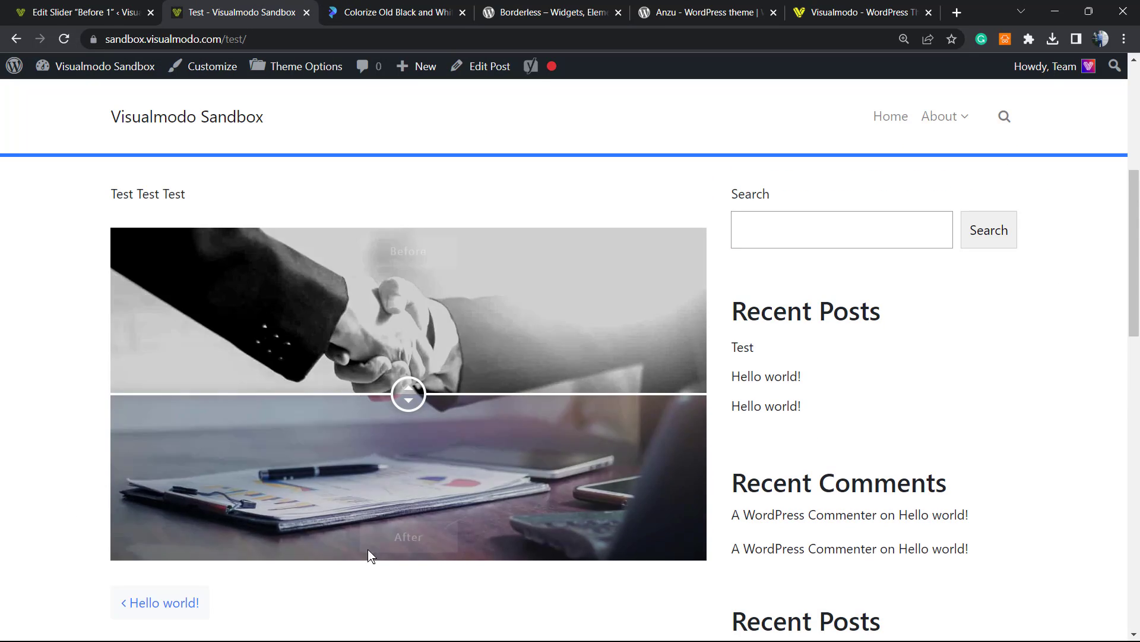
mouse_move(408, 395)
mouse_down()
mouse_move(408, 301)
mouse_move(389, 392)
mouse_up()
key(F5)
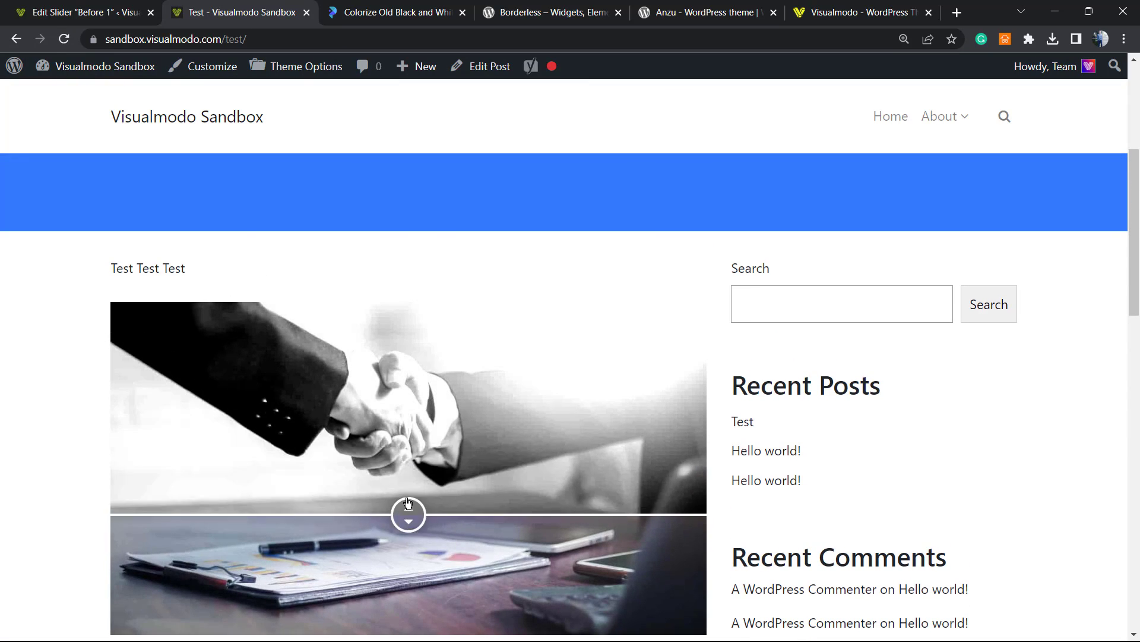
key(ctrl+shift+Tab)
scroll(293, 338, down, 15)
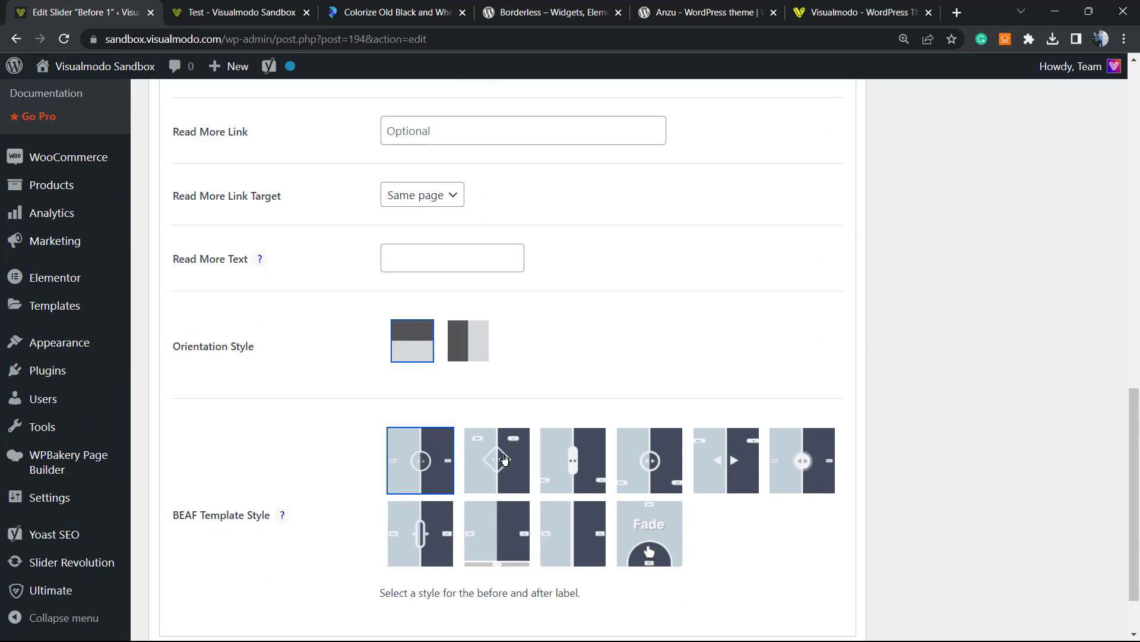
click(504, 458)
scroll(466, 431, down, 1)
scroll(631, 313, up, 8)
scroll(631, 313, up, 8)
click(1075, 455)
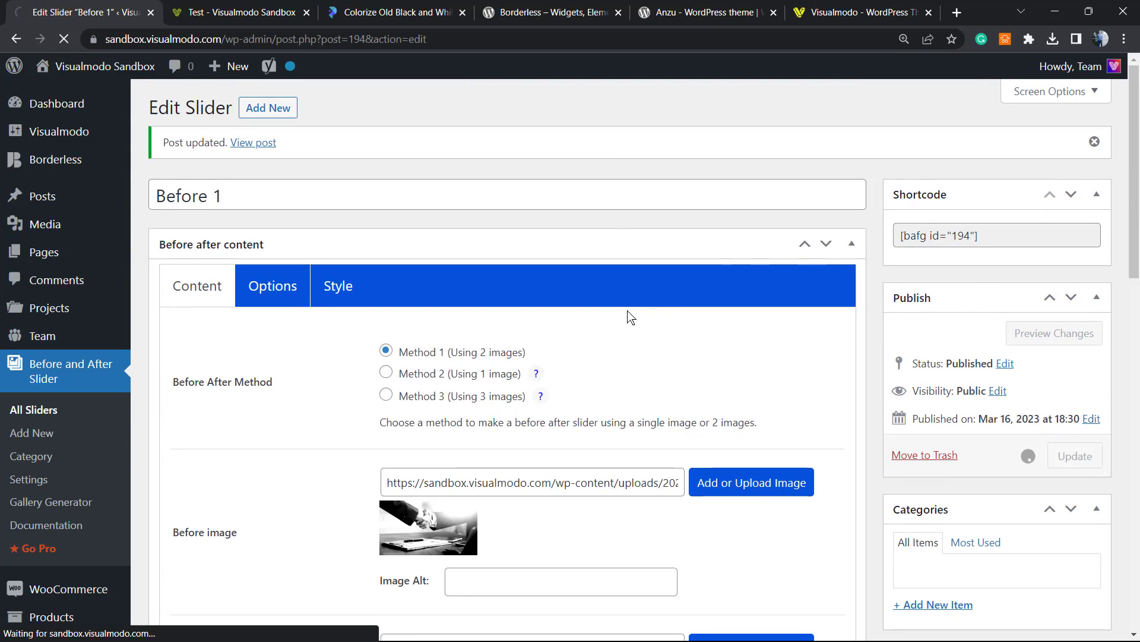
scroll(215, 299, down, 10)
scroll(215, 300, down, 3)
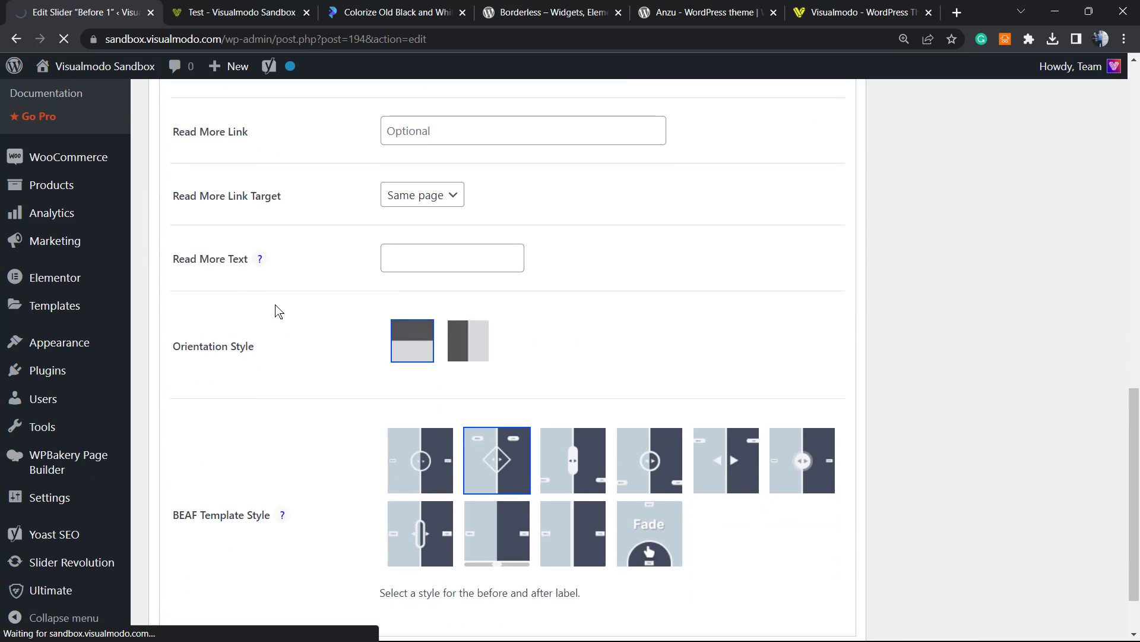
scroll(349, 355, down, 15)
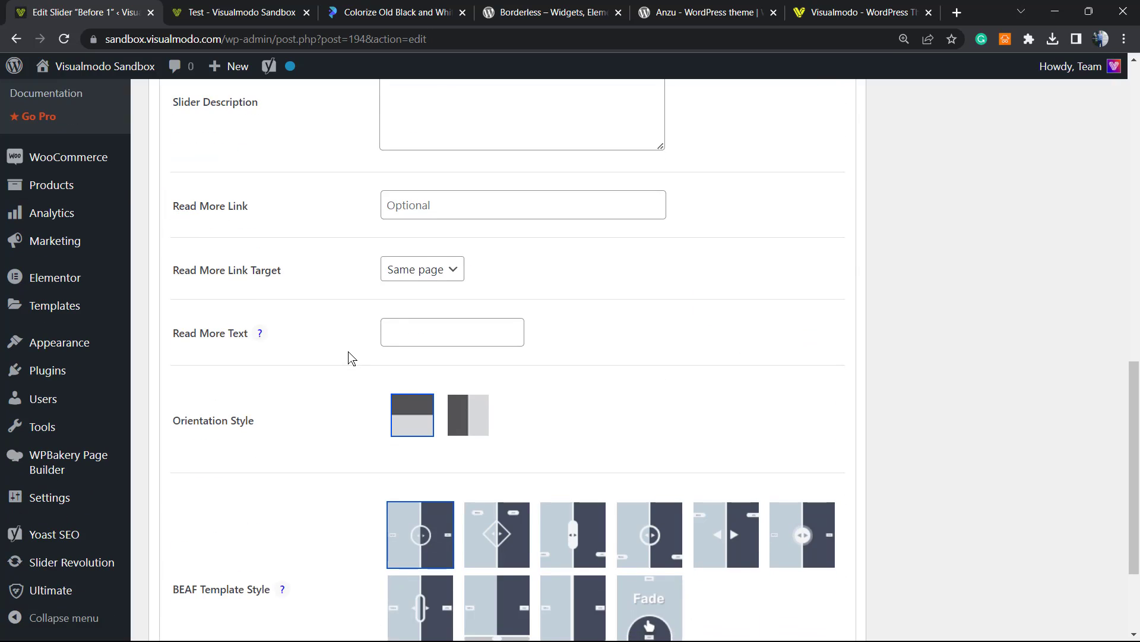
scroll(349, 358, down, 3)
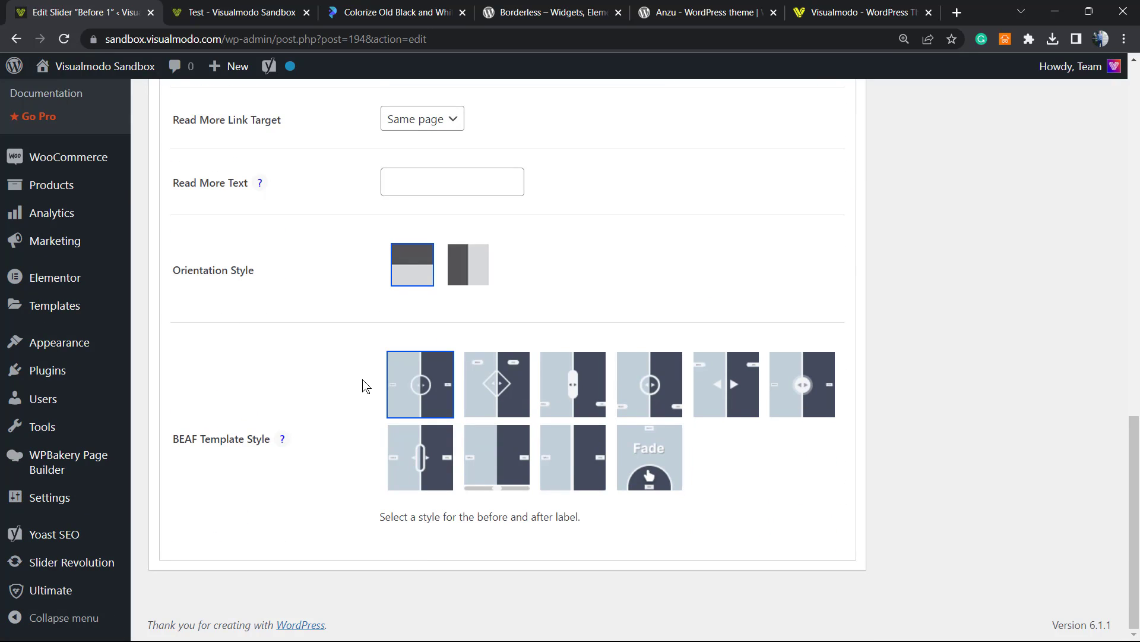
mouse_move(283, 440)
scroll(305, 407, up, 3)
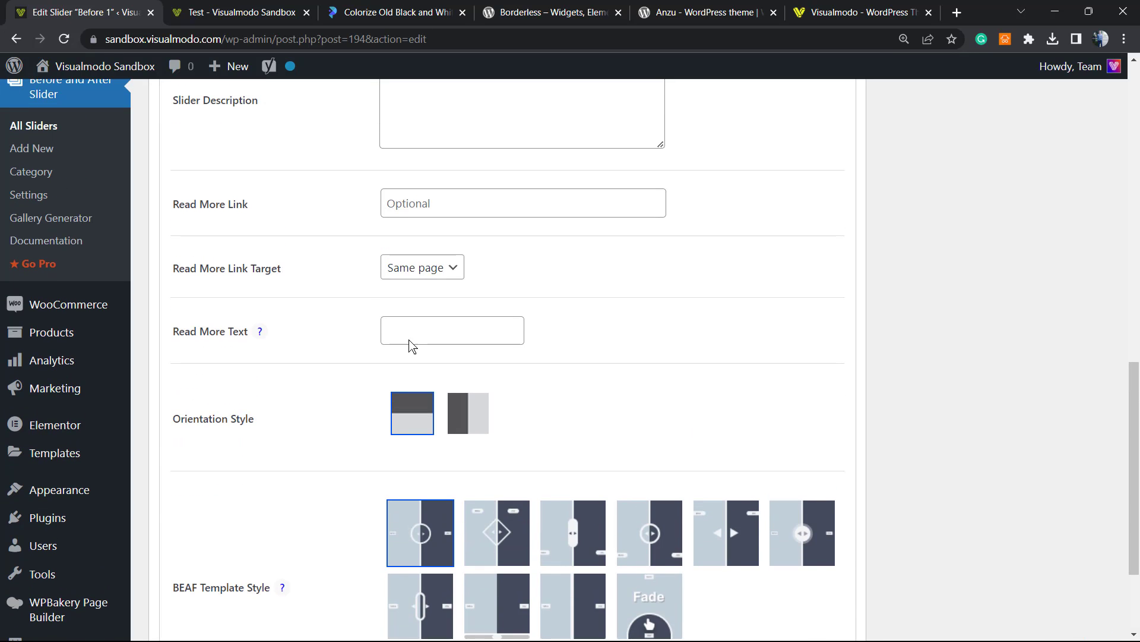
click(420, 326)
click(596, 359)
scroll(476, 419, down, 1)
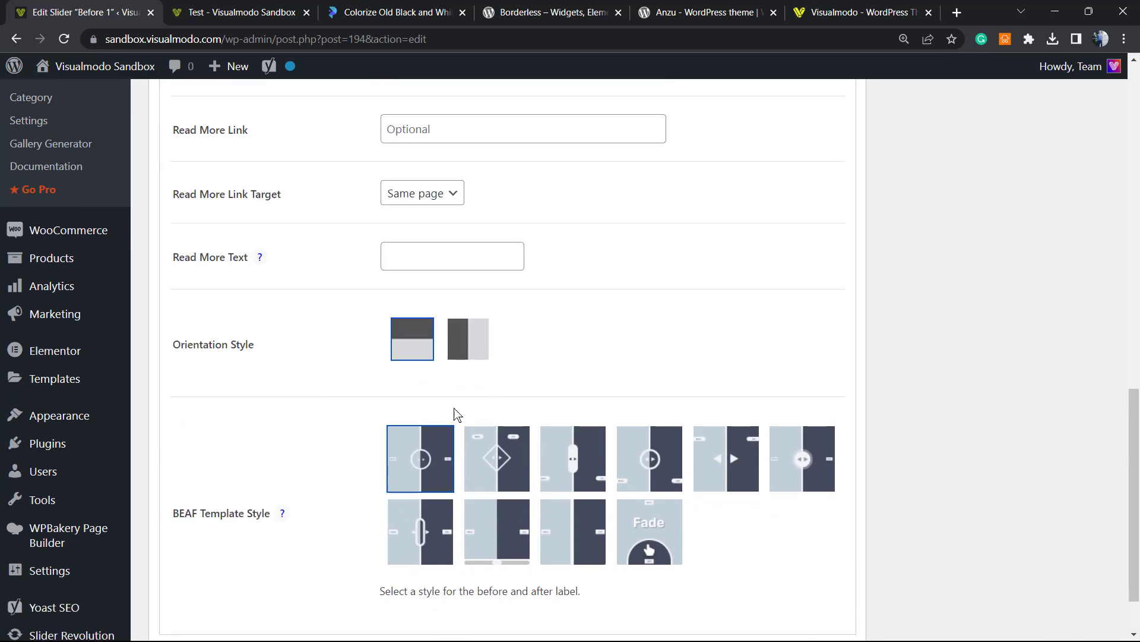
scroll(492, 347, up, 3)
scroll(505, 387, down, 2)
scroll(983, 253, up, 4)
scroll(983, 253, up, 6)
click(1075, 379)
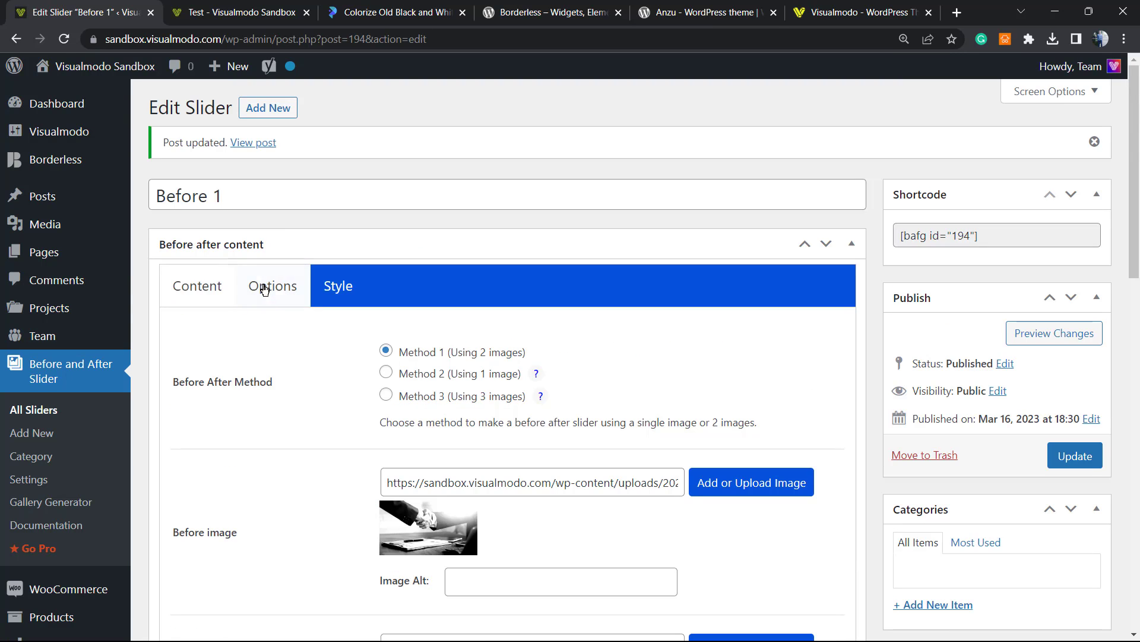
Step: Look through the offset, label and other Options settings, then update the 'Before 1' slider
click(264, 289)
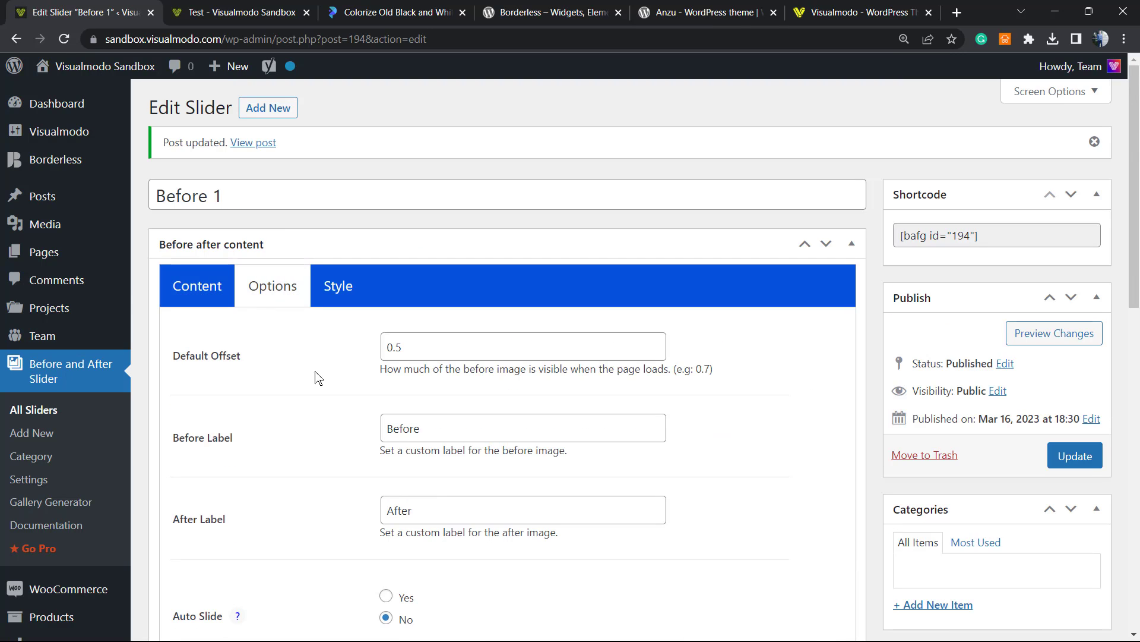
scroll(285, 386, down, 1)
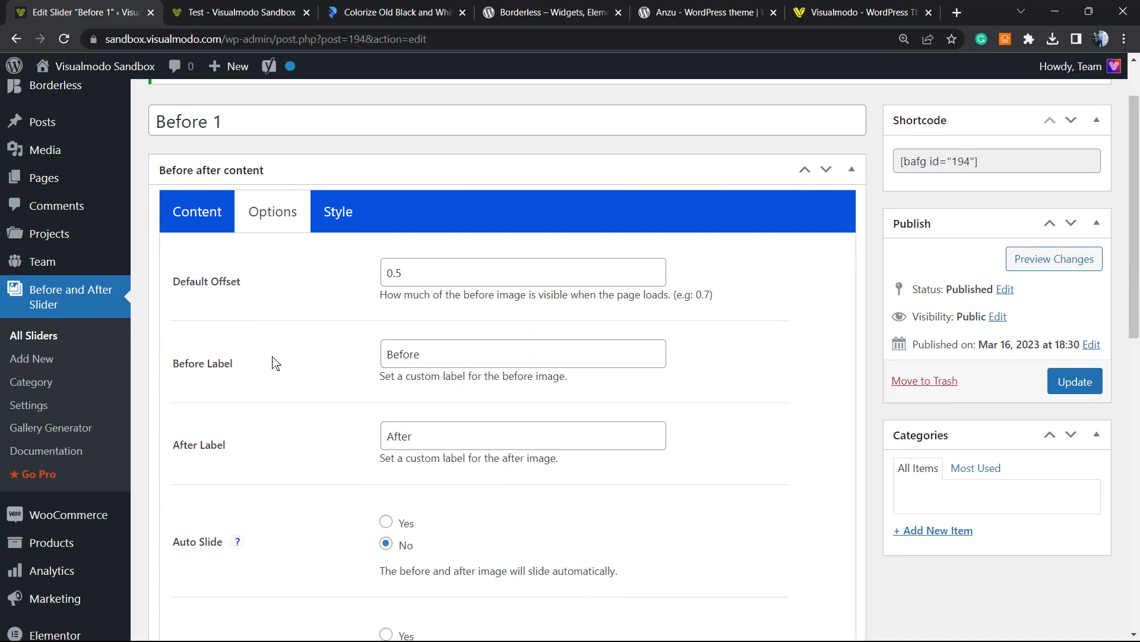
scroll(278, 365, down, 1)
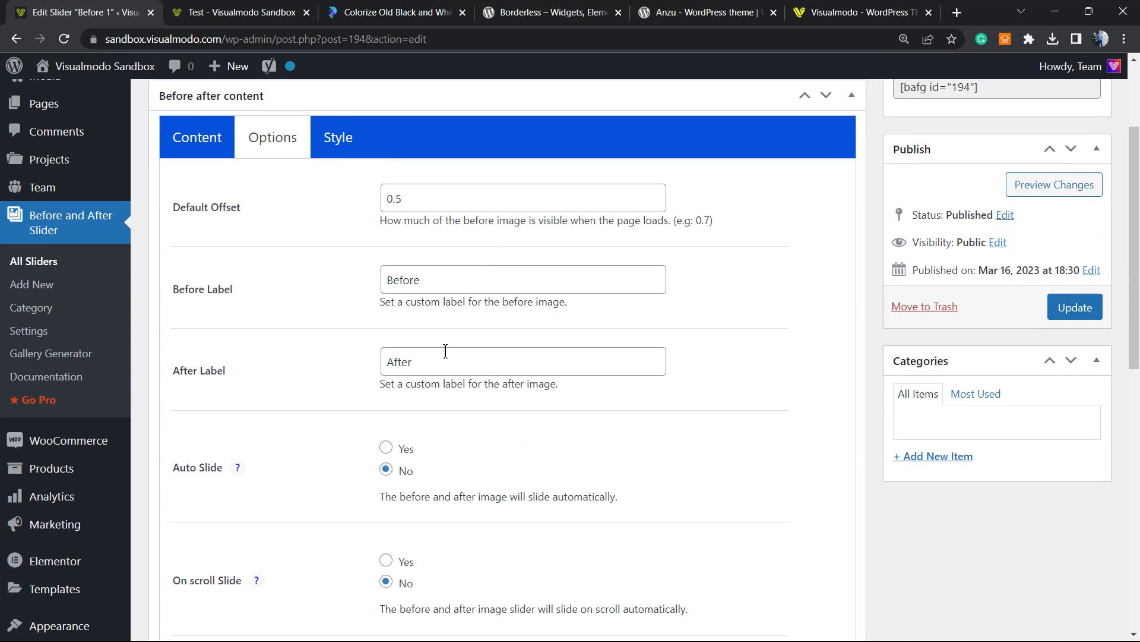
scroll(291, 404, down, 1)
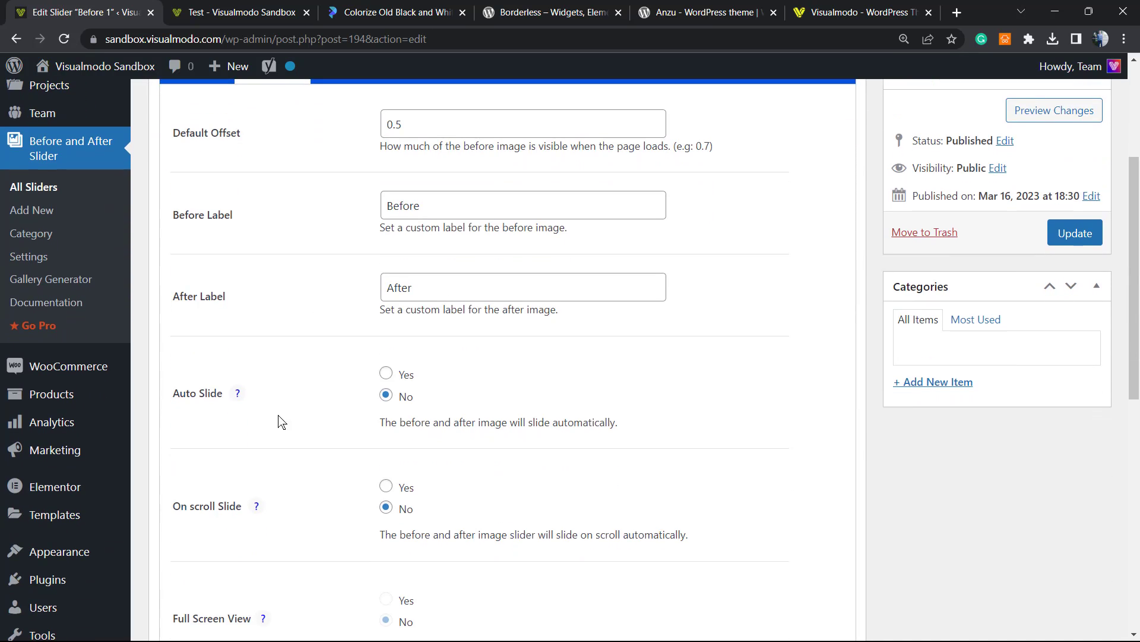
scroll(276, 424, down, 1)
scroll(261, 389, down, 1)
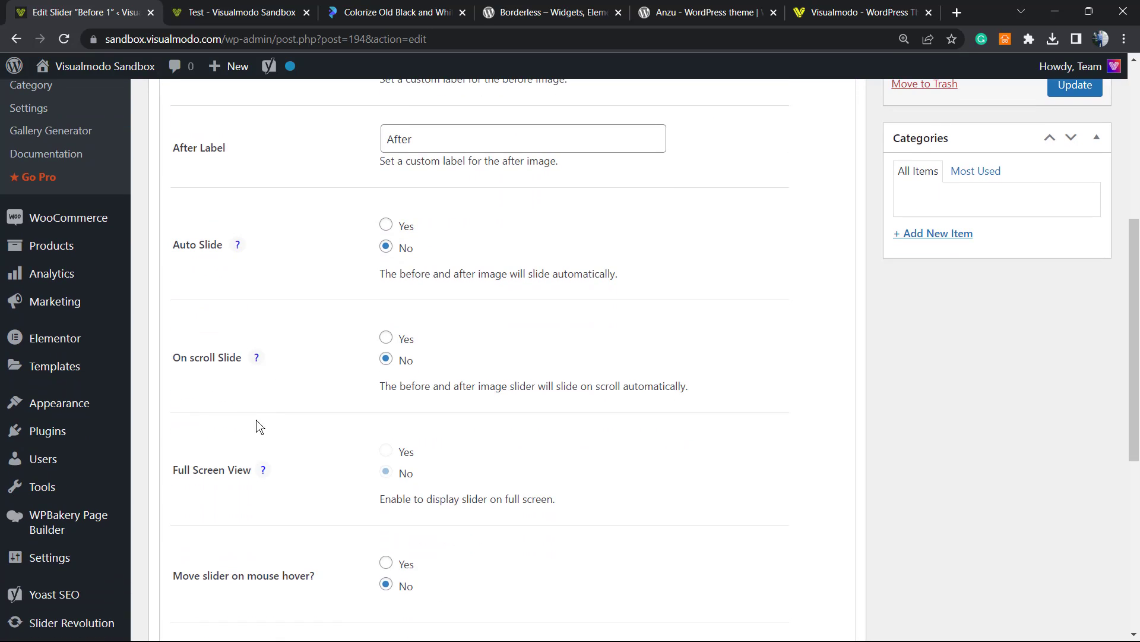
scroll(291, 386, down, 2)
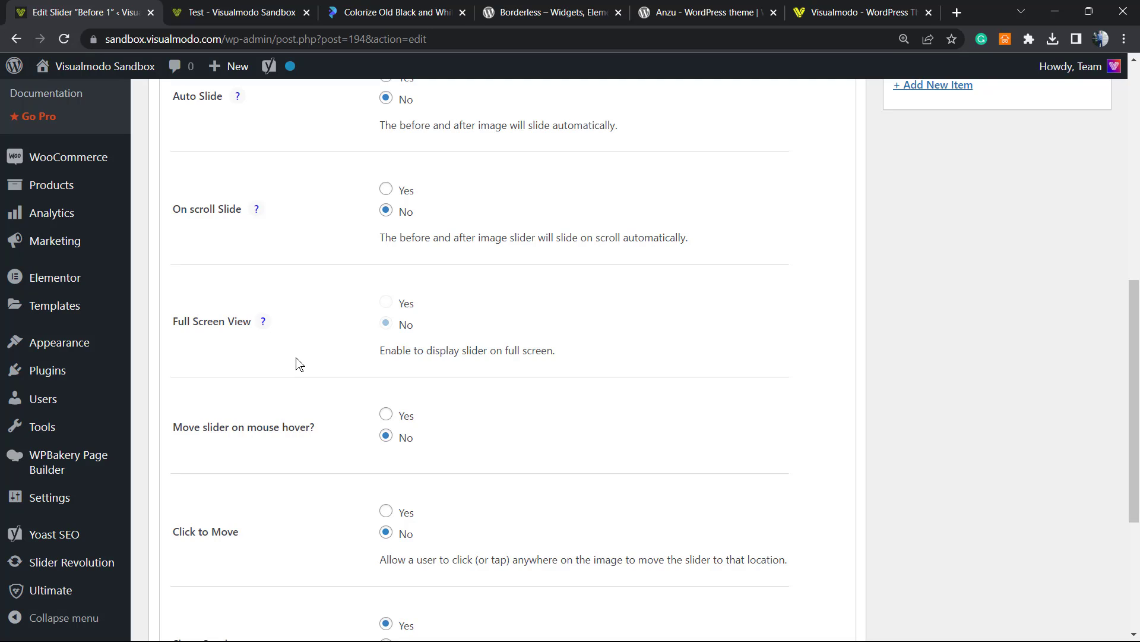
scroll(297, 364, down, 2)
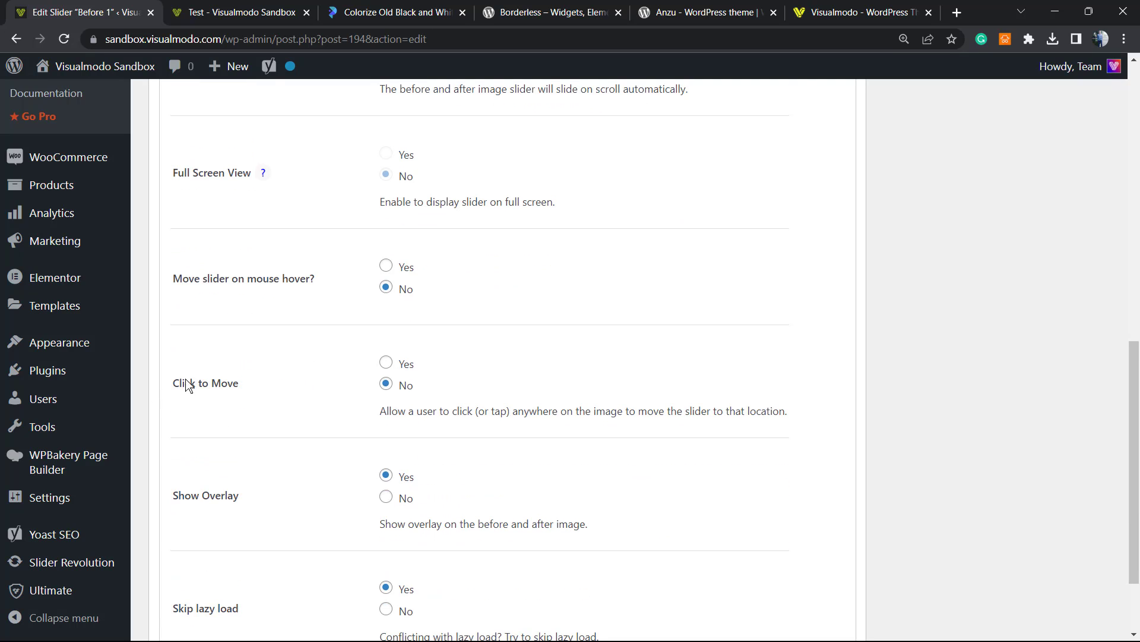
scroll(274, 401, down, 1)
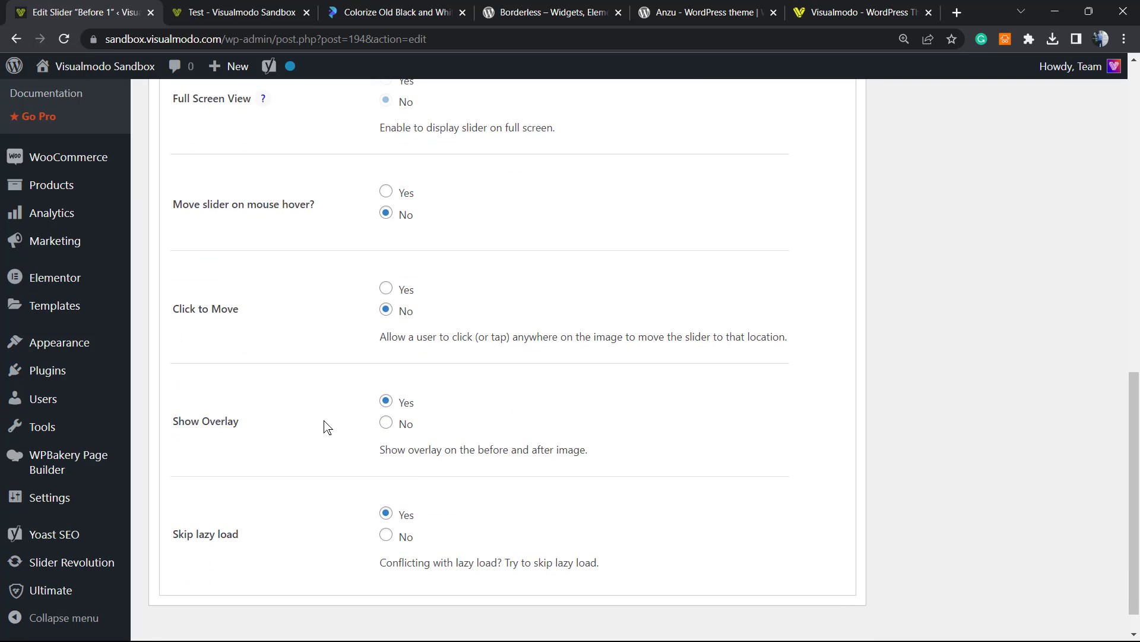
scroll(291, 433, down, 1)
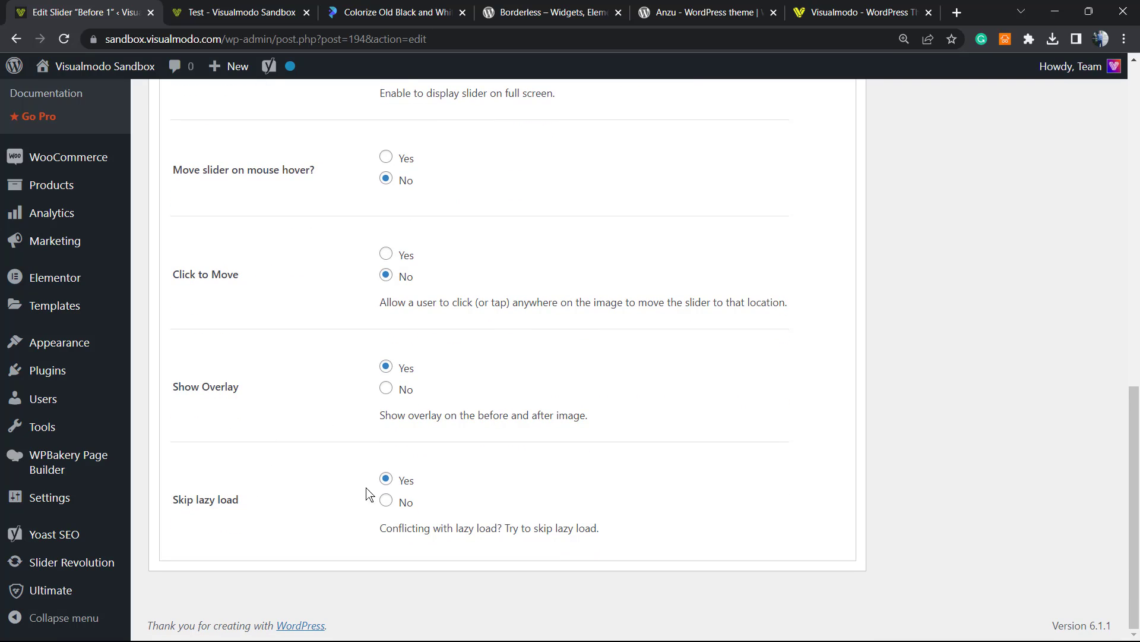
scroll(369, 427, down, 8)
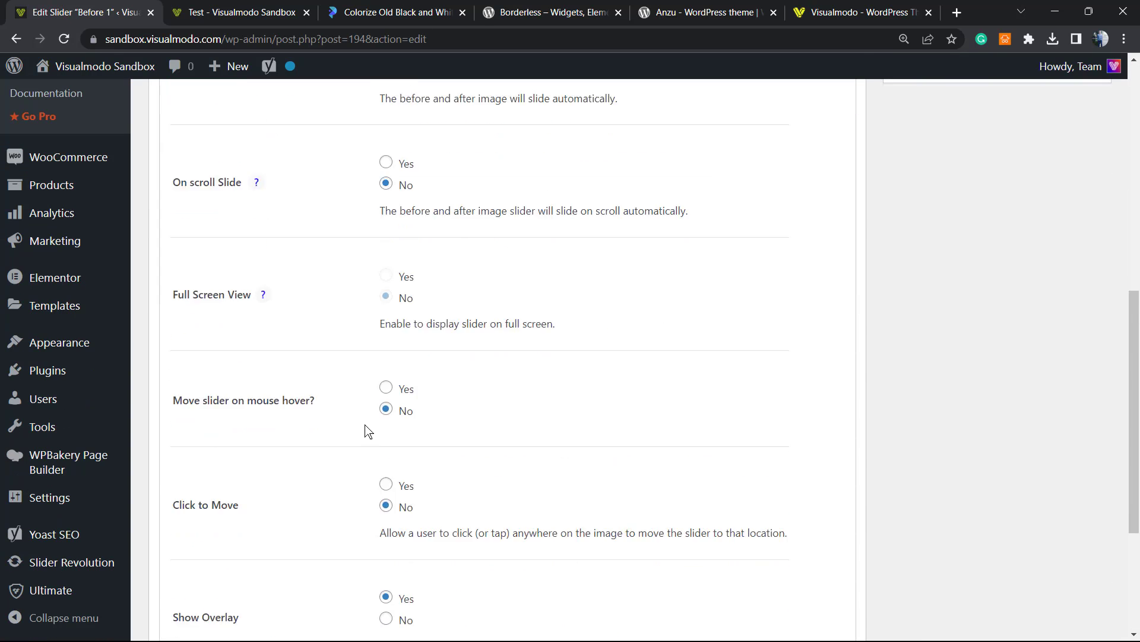
scroll(366, 430, down, 3)
scroll(776, 318, up, 15)
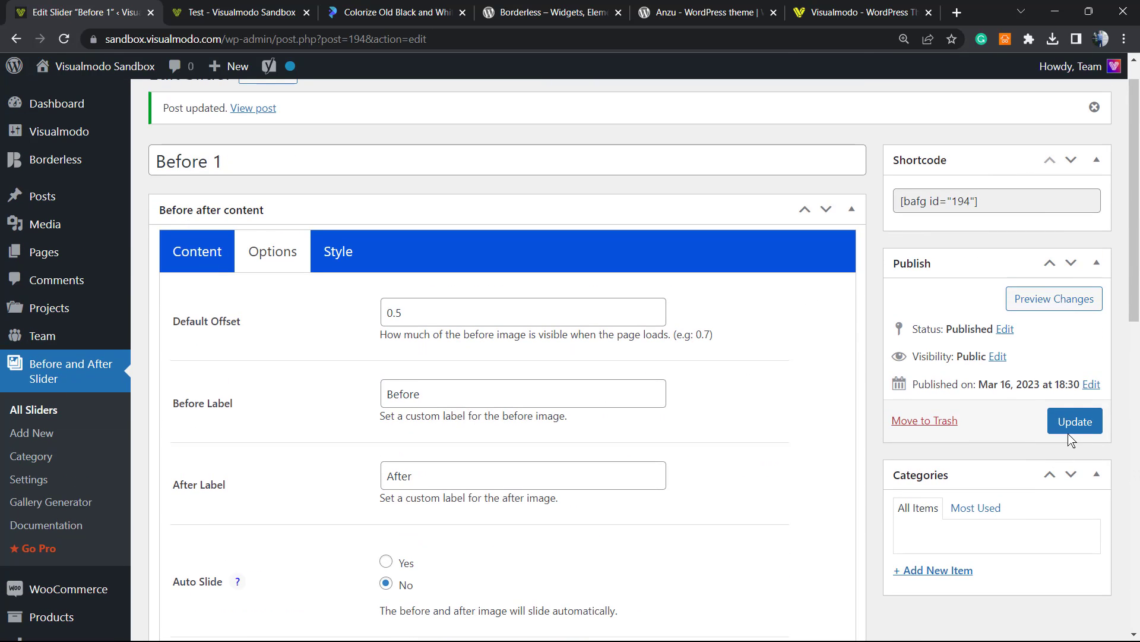
click(1070, 422)
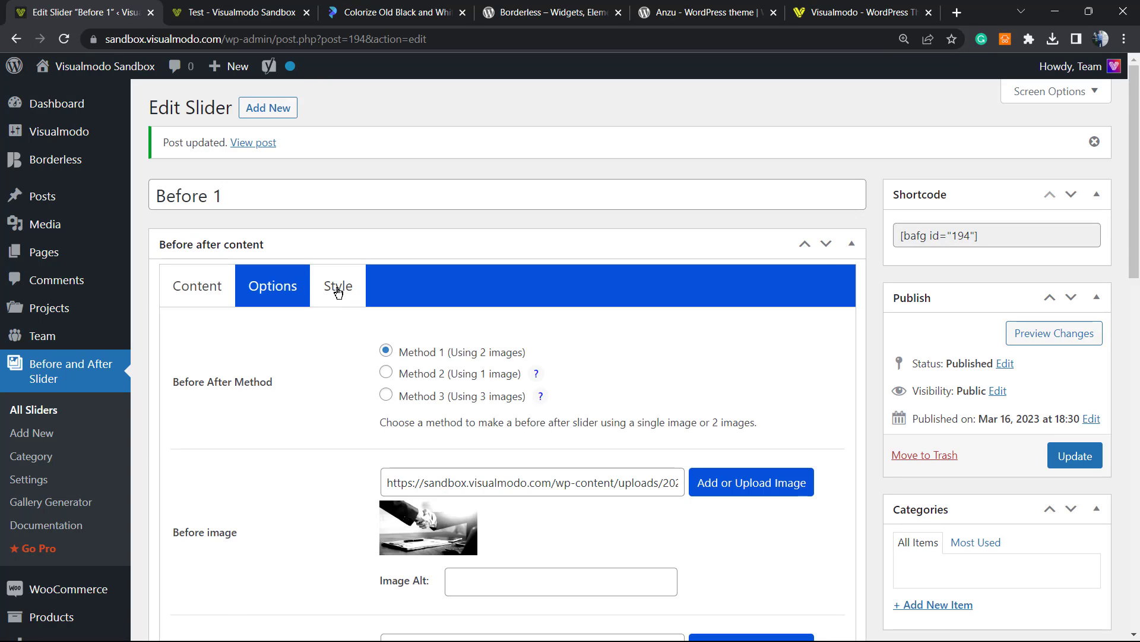
Step: Review the Before 1 slider's Style settings: unset colours, 100% width, auto height, default alignment
click(338, 288)
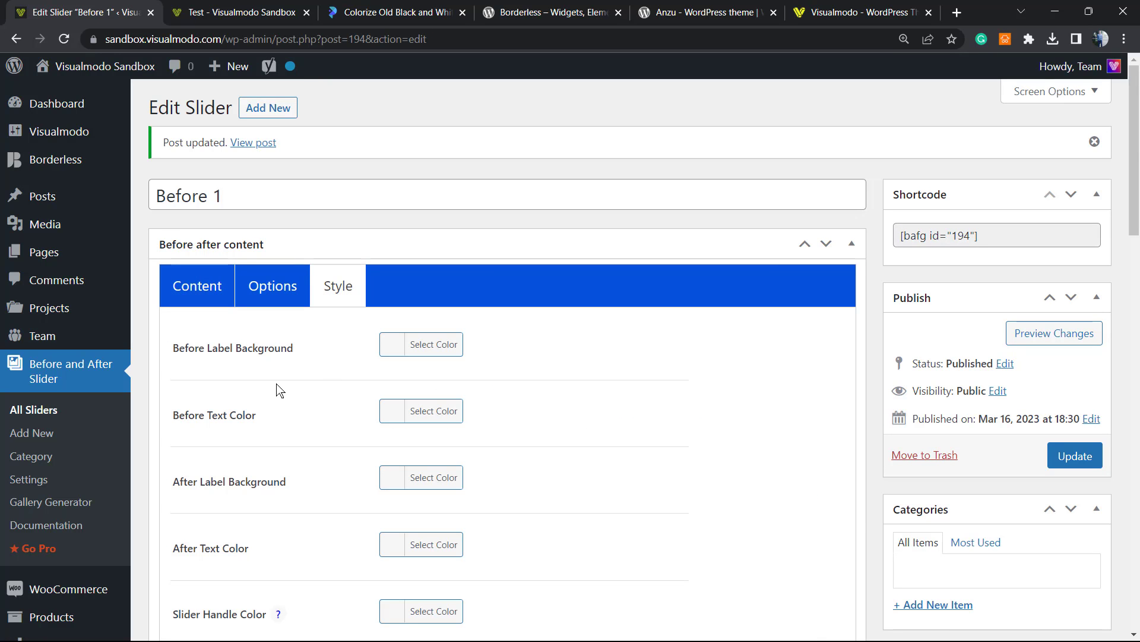
scroll(276, 391, down, 1)
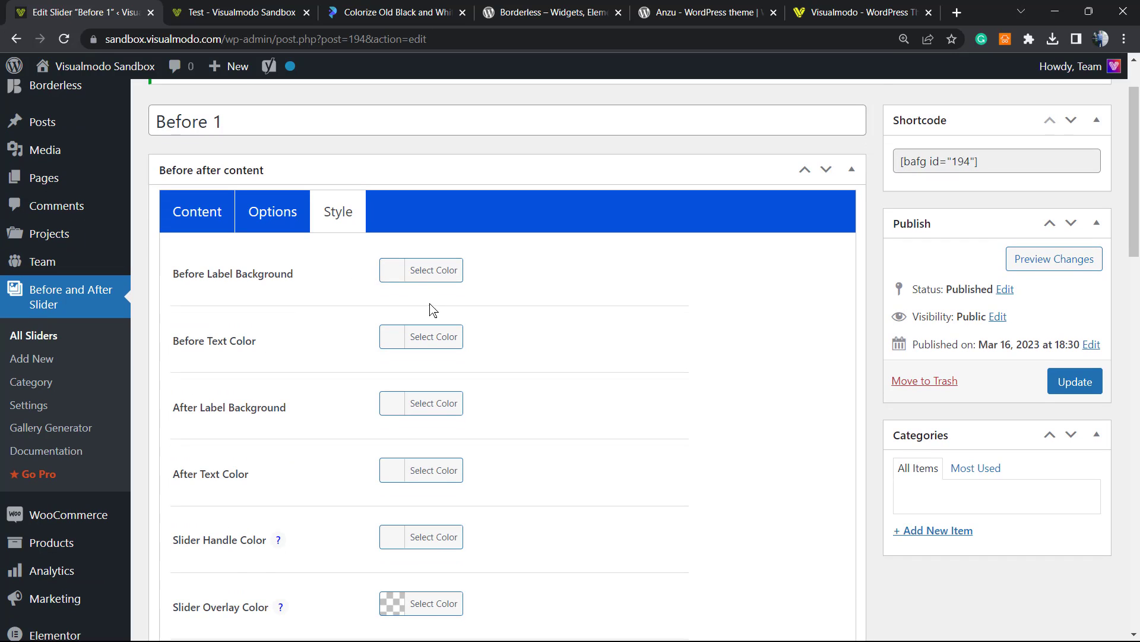
scroll(436, 318, down, 3)
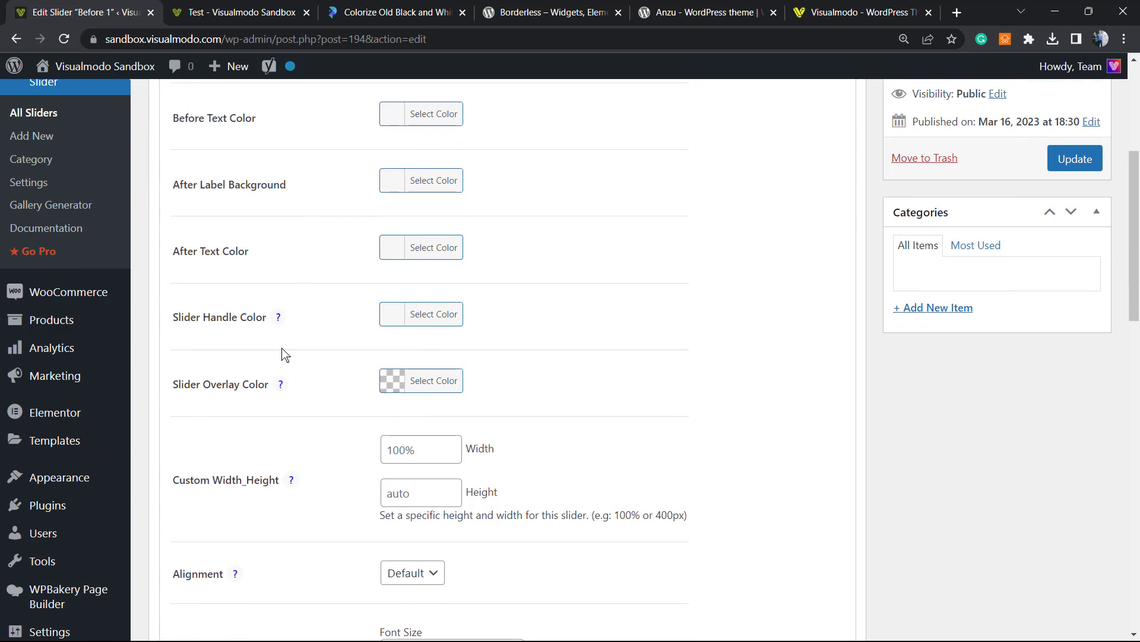
scroll(285, 335, down, 2)
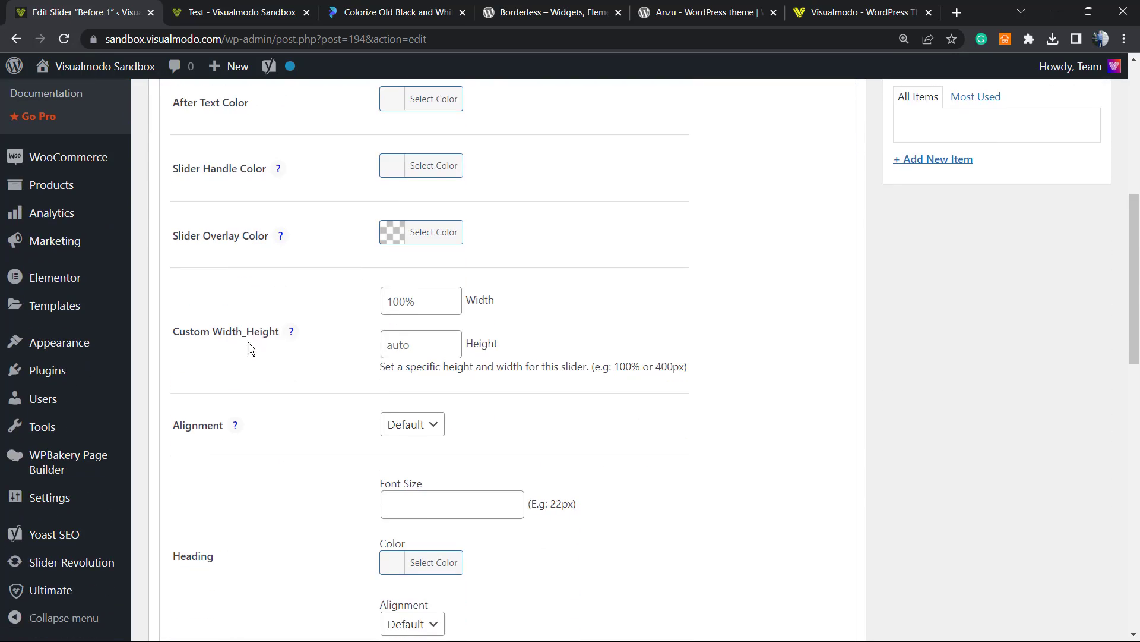
scroll(255, 356, down, 13)
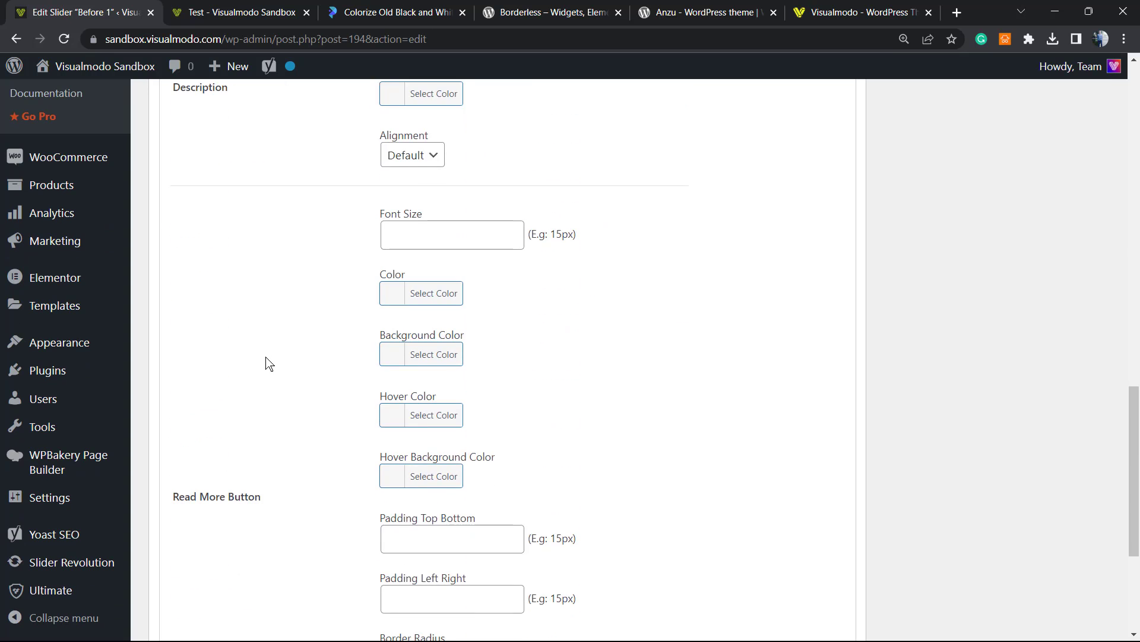
scroll(266, 364, up, 15)
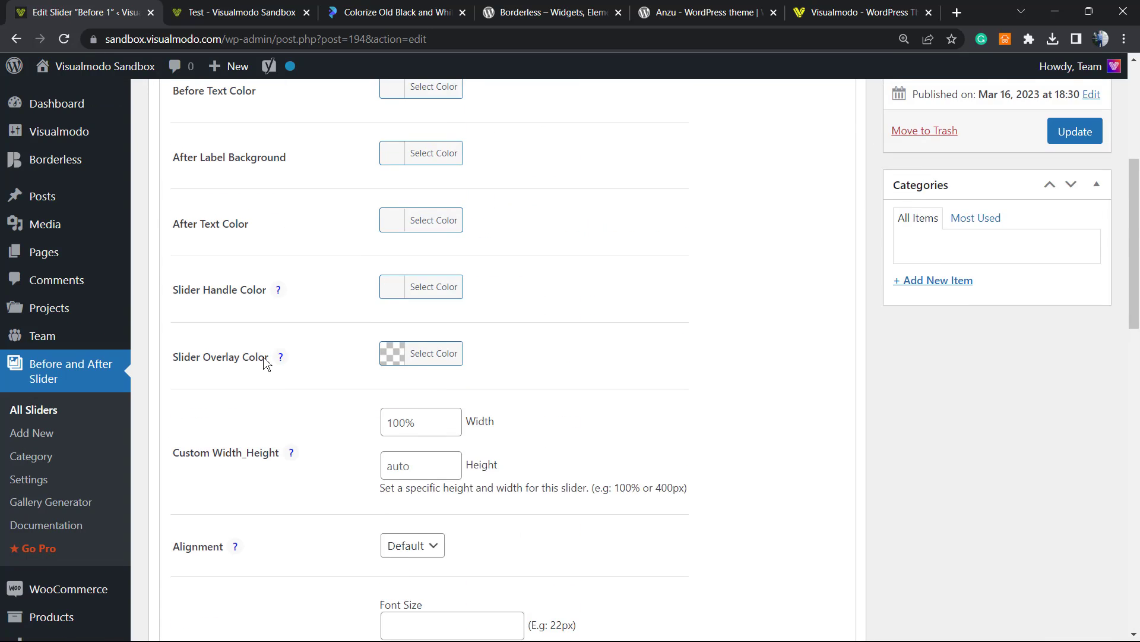
scroll(266, 364, up, 1)
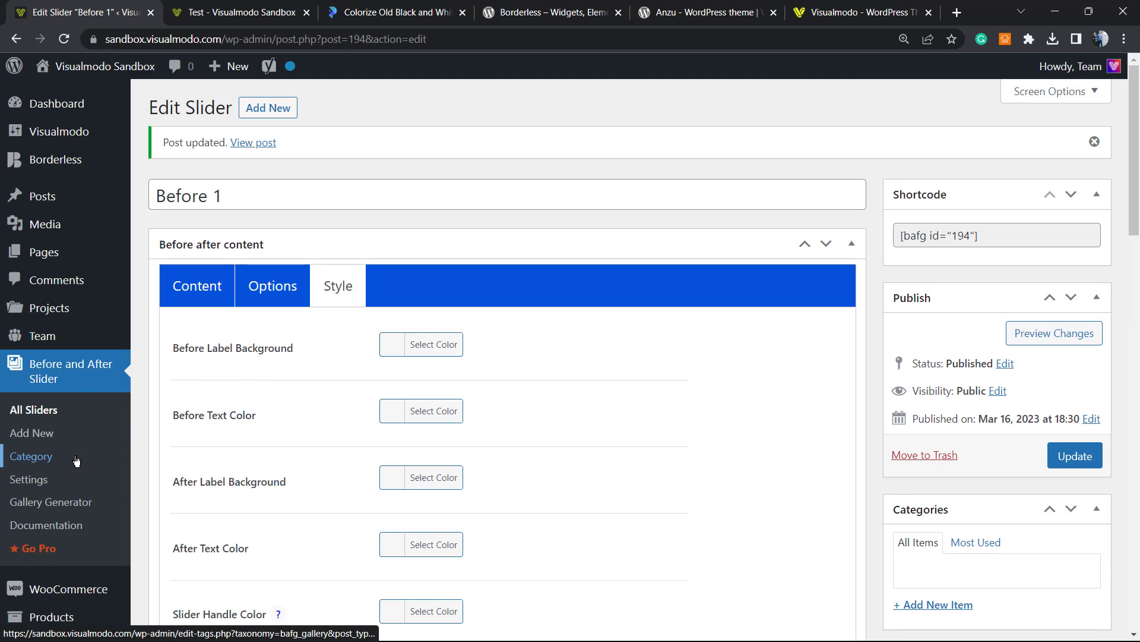
Step: Open the slider plugin settings, then drag the Test post's divider to reveal the colour photo
click(59, 479)
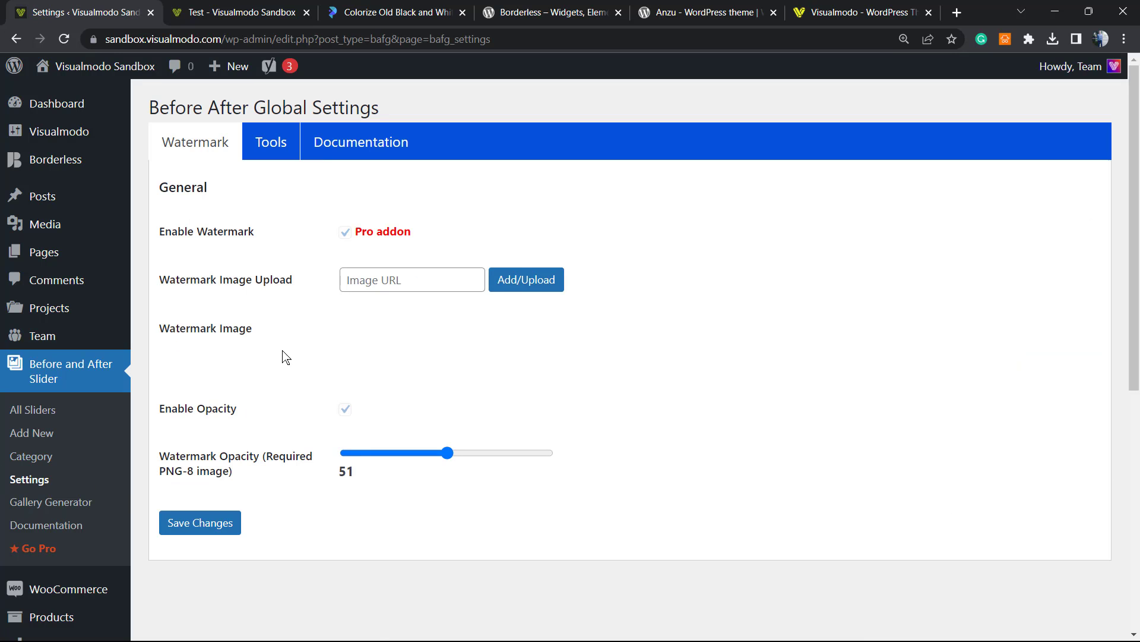
click(259, 6)
scroll(257, 301, down, 3)
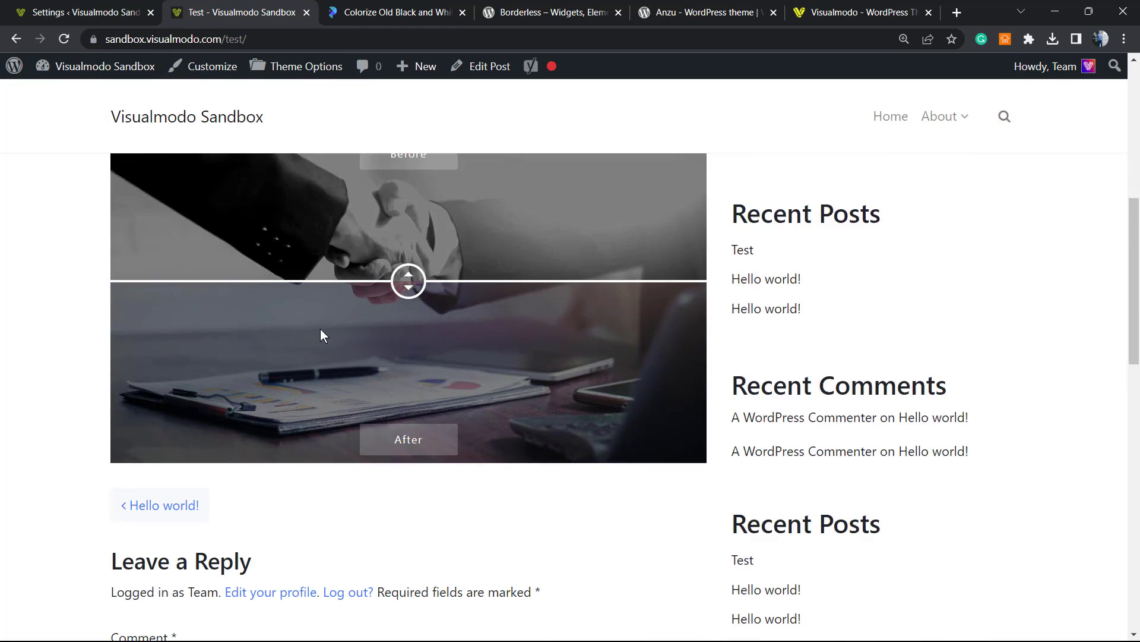
scroll(320, 337, up, 1)
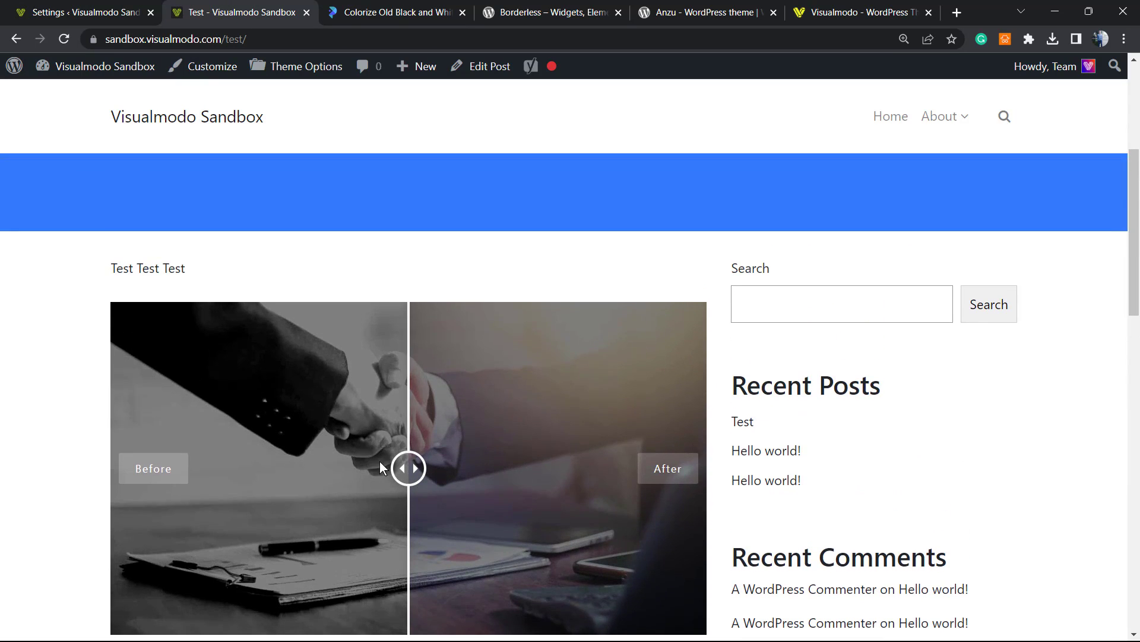
drag(379, 461, 419, 468)
Step: Cycle to the Borderless plugin page and select the word Borderless in its title
click(353, 7)
key(ctrl+Tab)
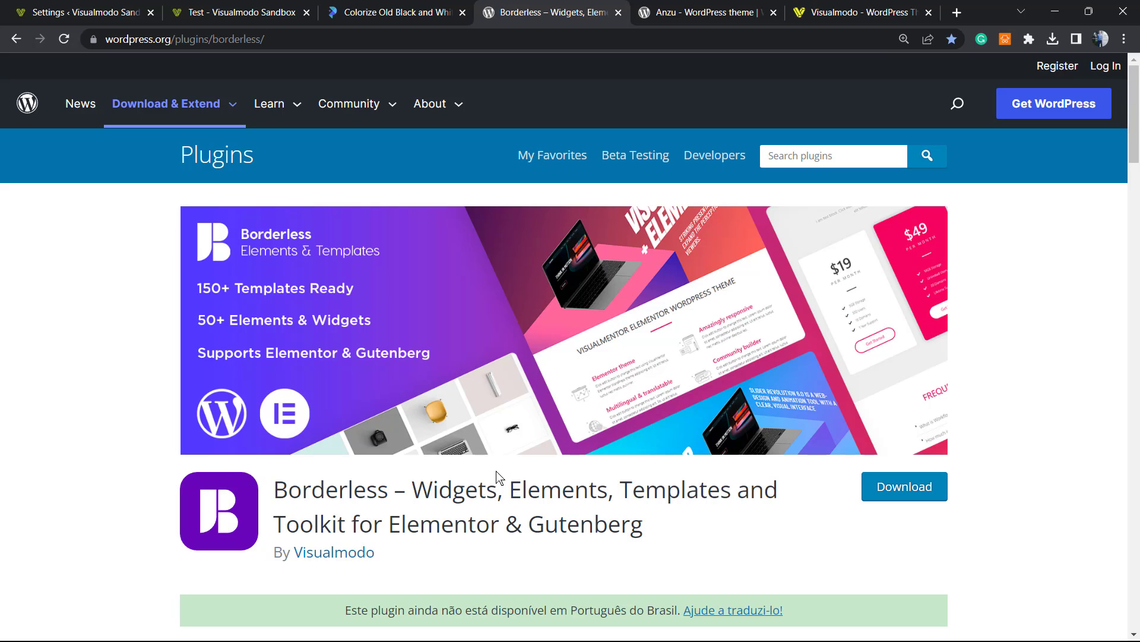
double_click(355, 476)
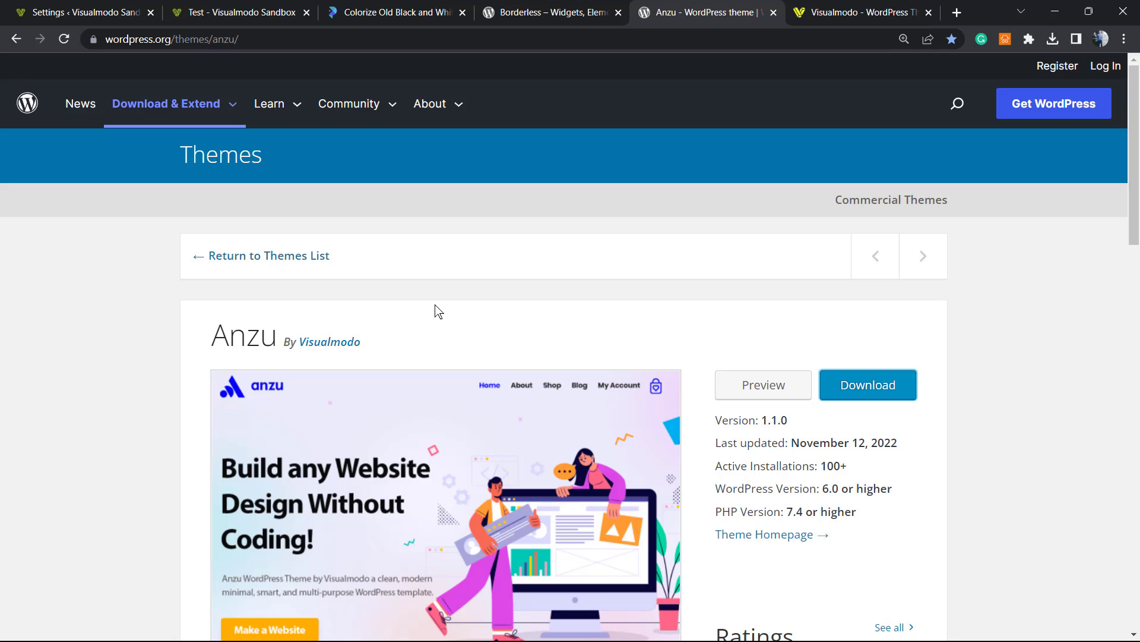
Step: Select the Anzu theme name, then switch to the Visualmodo homepage
double_click(224, 329)
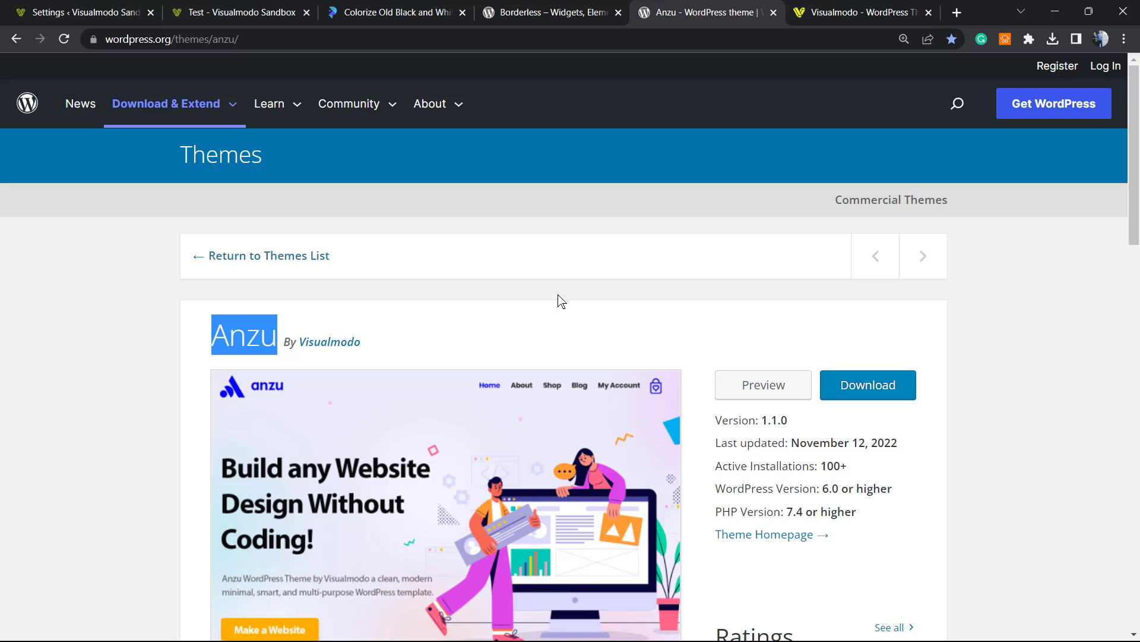
click(799, 13)
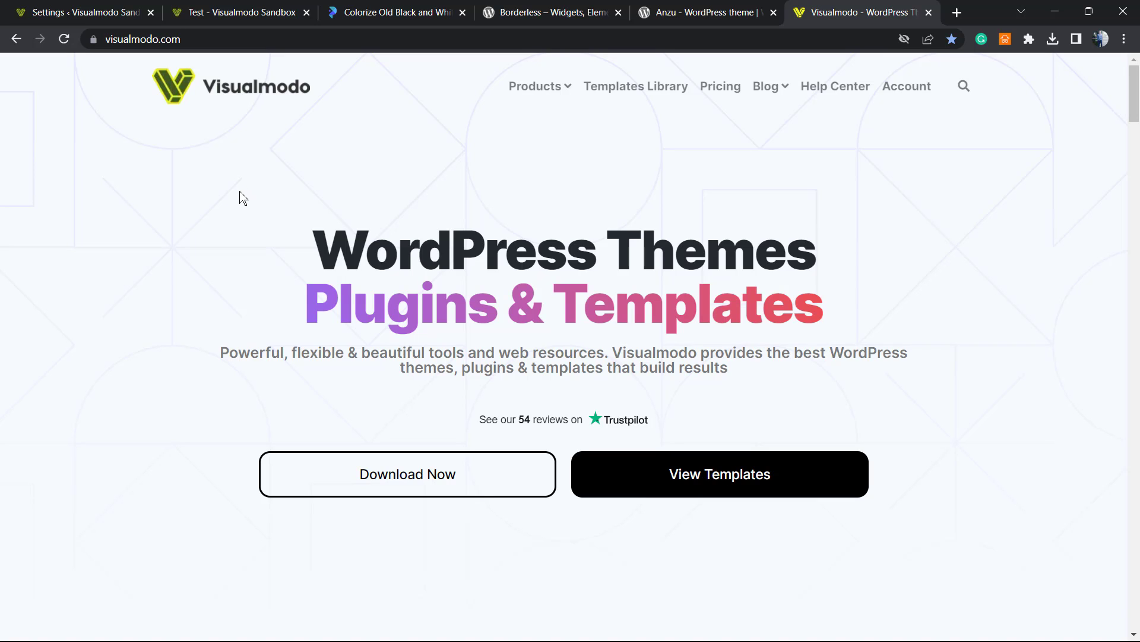
Step: Browse Visualmodo's Templates Library down past designs like Bakery, Lawyer, Architect, Horse and Church
click(616, 81)
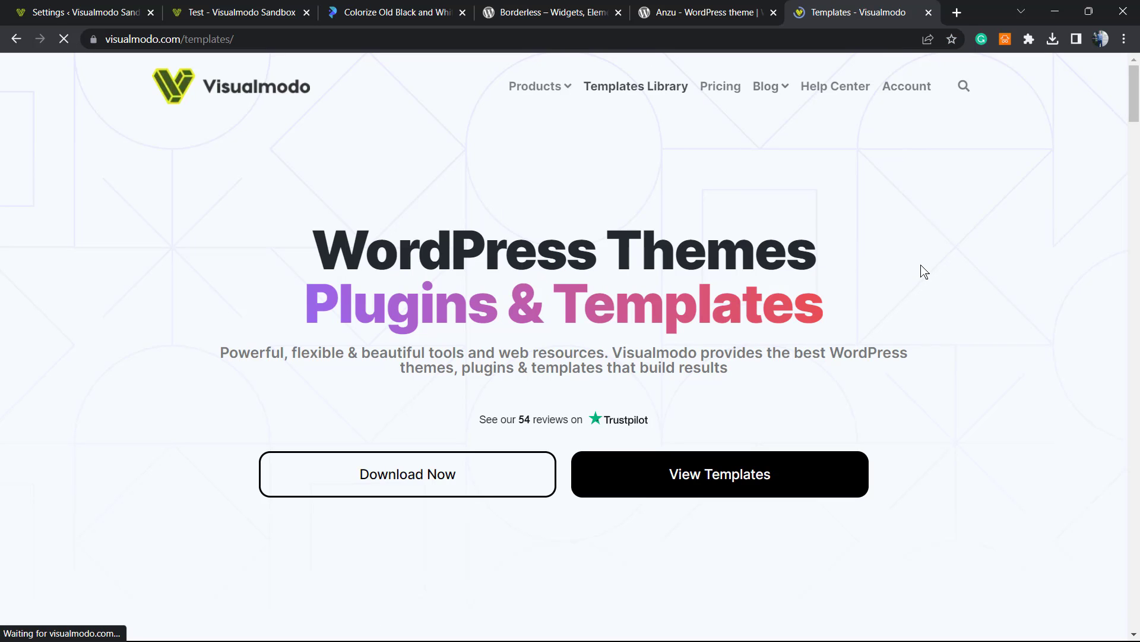
scroll(77, 315, down, 15)
scroll(76, 316, down, 18)
scroll(77, 315, down, 20)
scroll(77, 320, down, 20)
scroll(76, 320, down, 20)
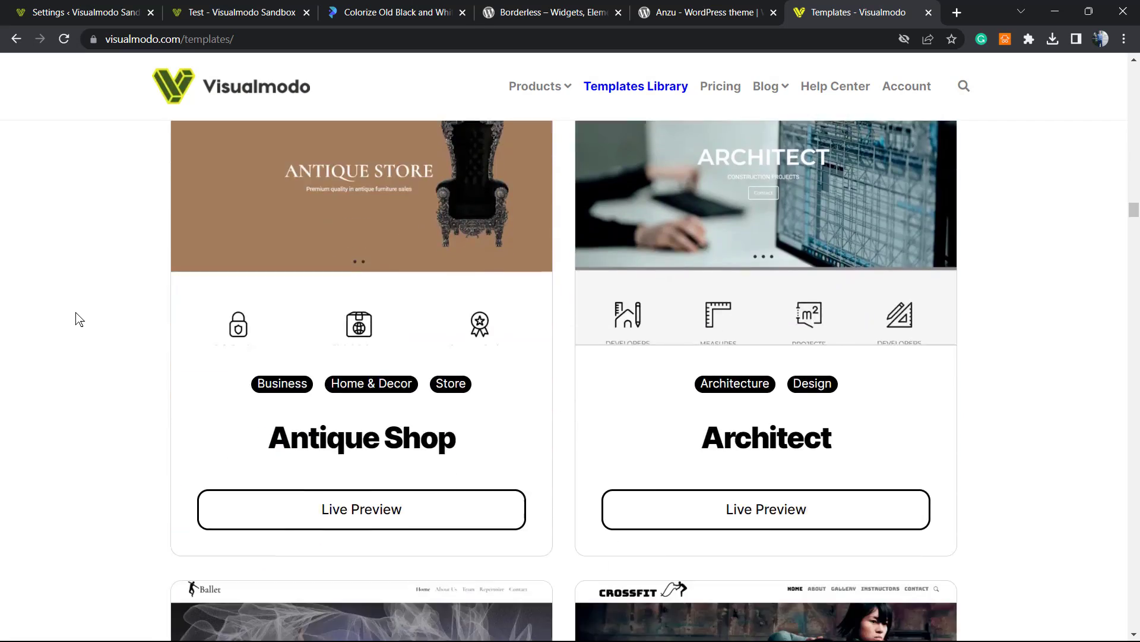
scroll(77, 319, down, 20)
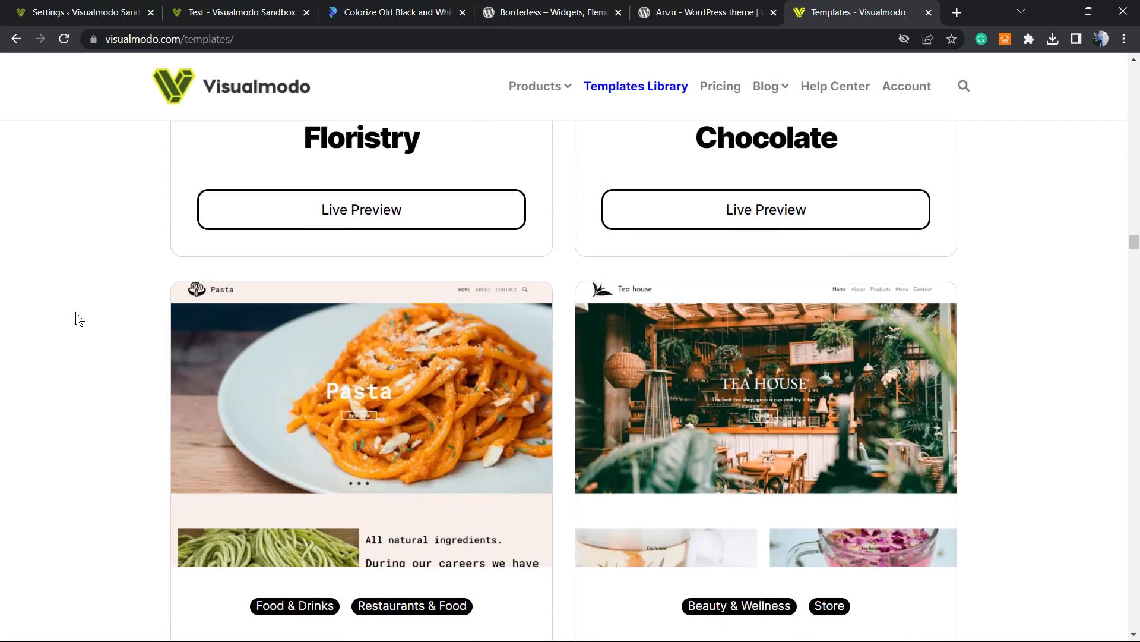
scroll(468, 400, down, 6)
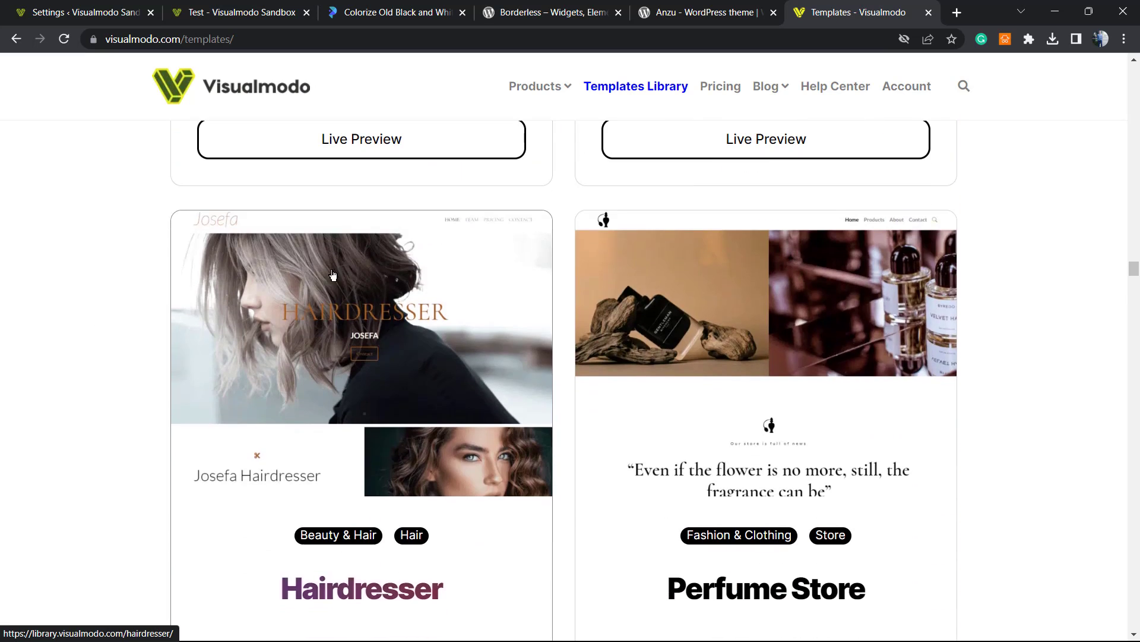
scroll(468, 400, down, 7)
scroll(488, 389, down, 20)
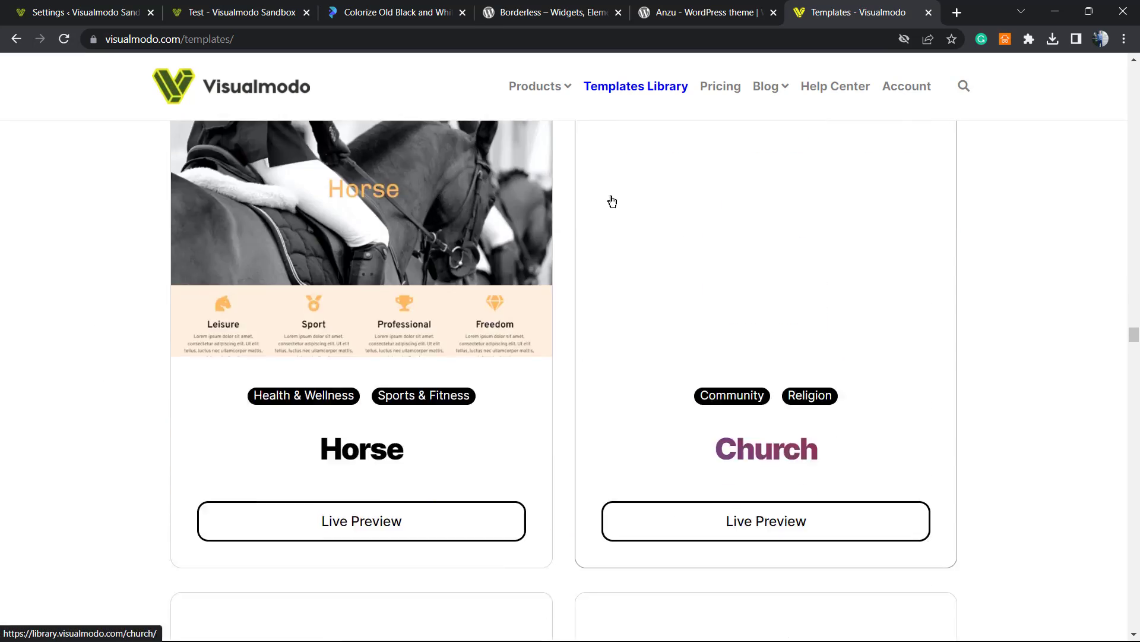